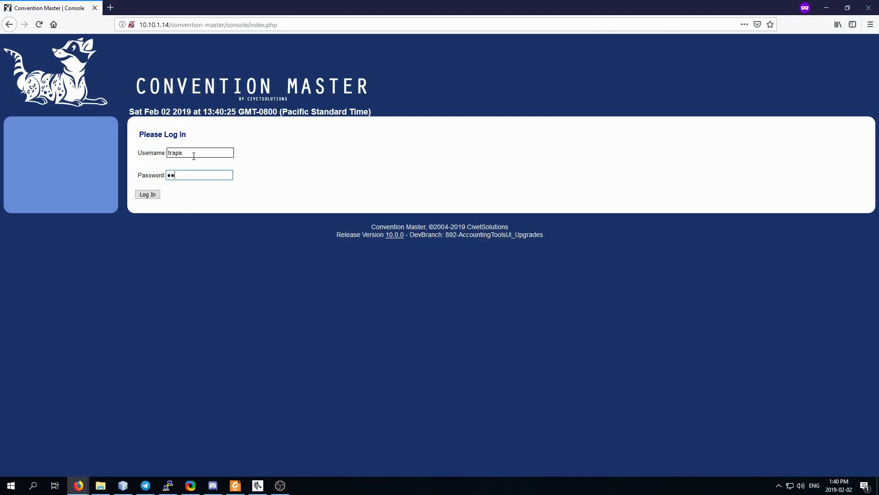
# Log in, open Accounting > Cashbox Management and start a new cashbox.
pyautogui.press('Return')
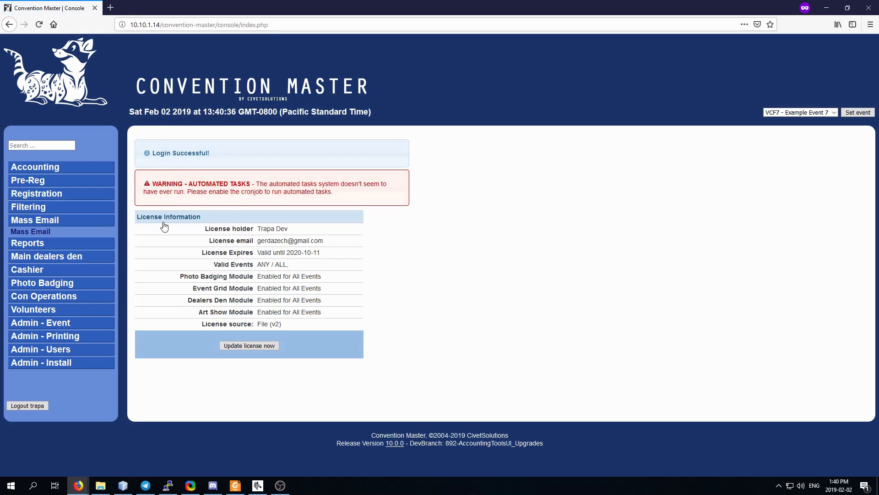
pyautogui.click(39, 221)
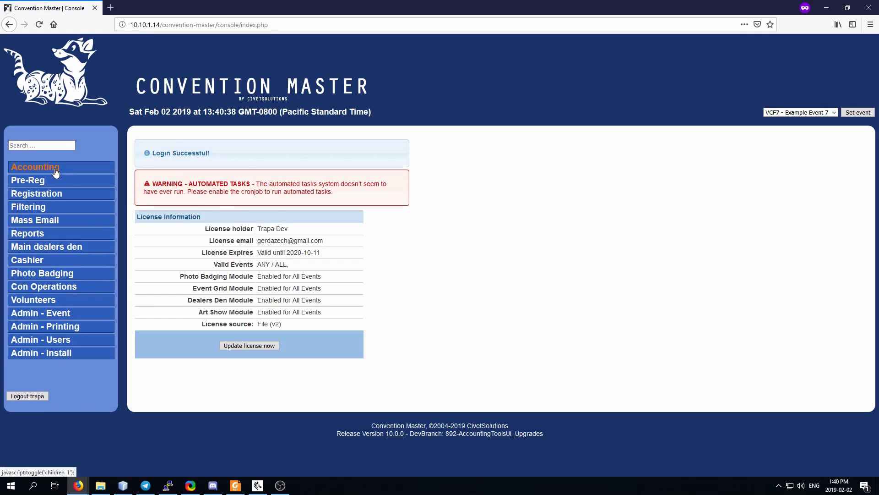
pyautogui.click(56, 171)
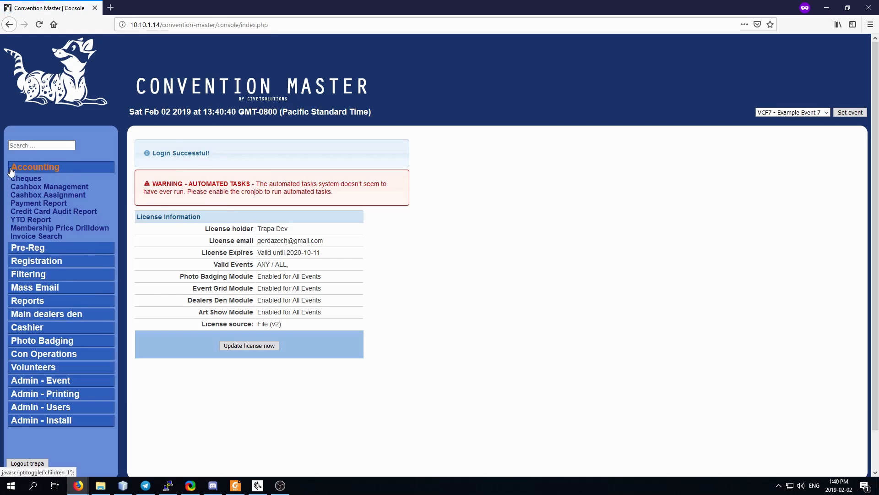
pyautogui.click(64, 190)
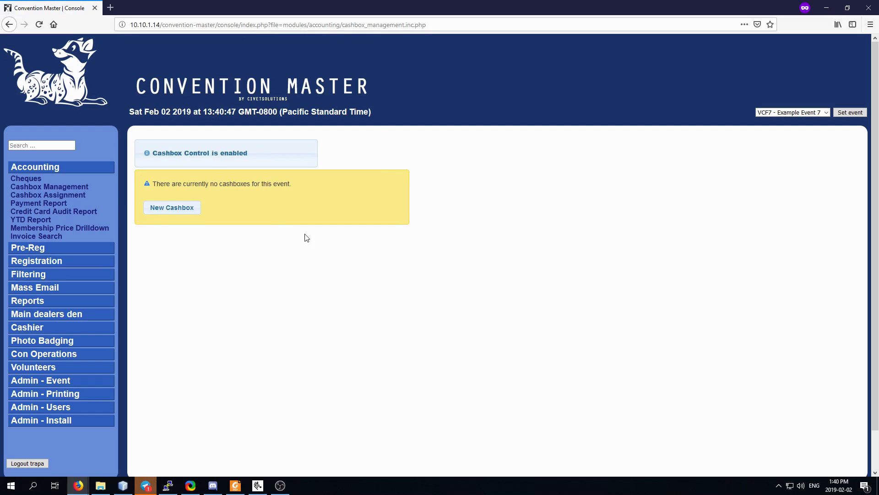
pyautogui.click(165, 212)
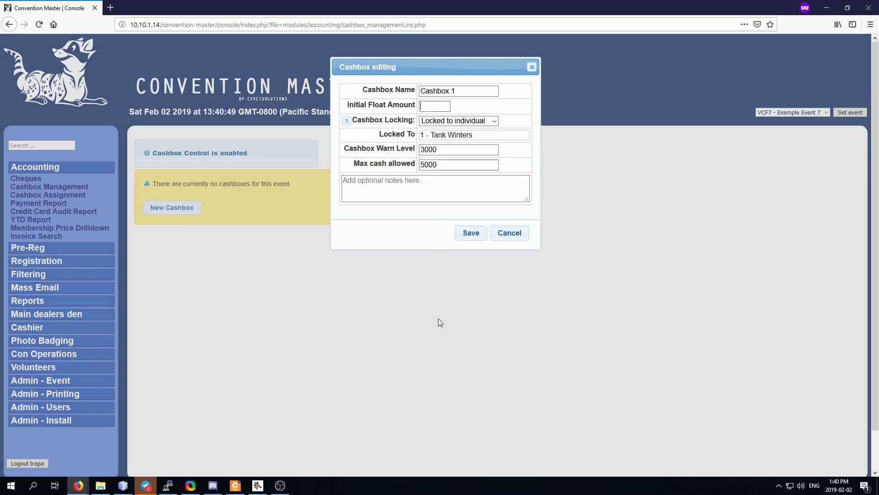
# Give Cashbox 1 a 75 initial float and lock it to the chosen staff member.
pyautogui.click(427, 106)
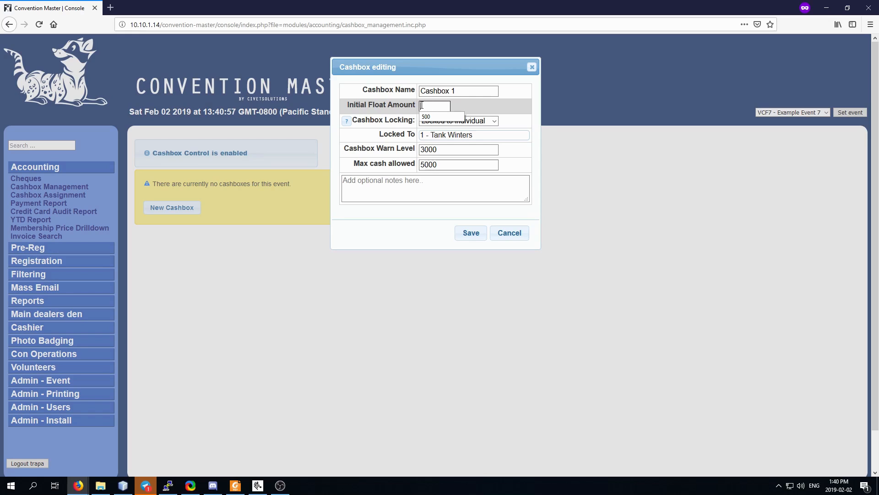
pyautogui.write('75')
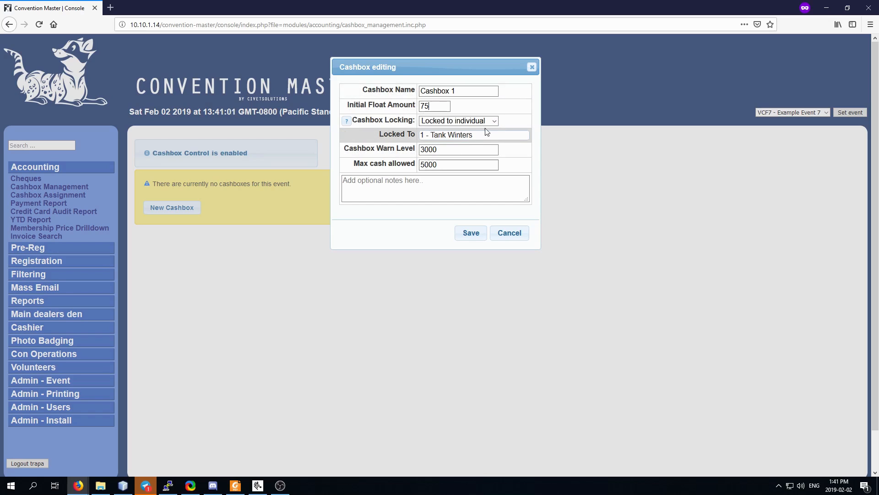
pyautogui.click(453, 136)
pyautogui.write('1')
pyautogui.click(469, 156)
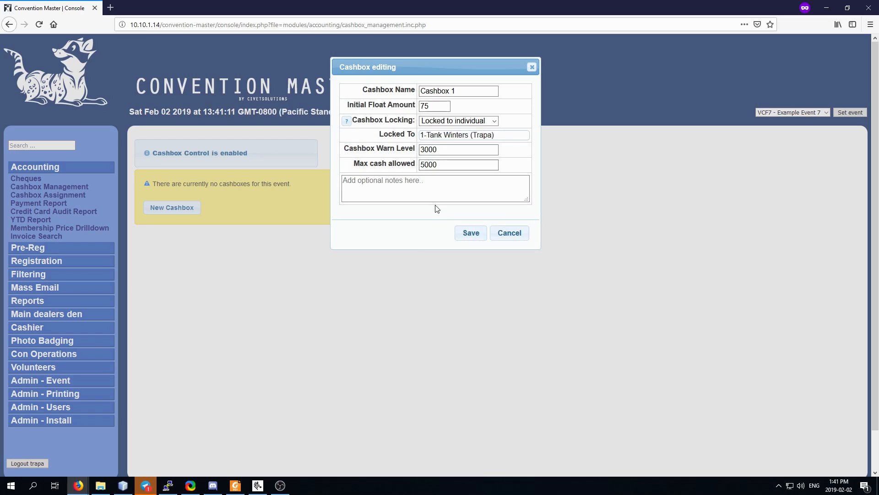
# Review the warn level and save Cashbox 1, then start a bulk cashbox creation.
pyautogui.click(373, 148)
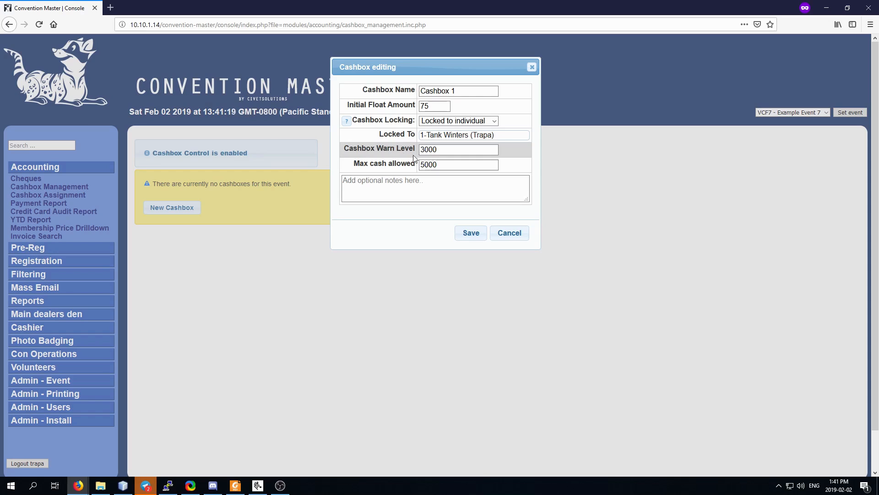
pyautogui.click(444, 152)
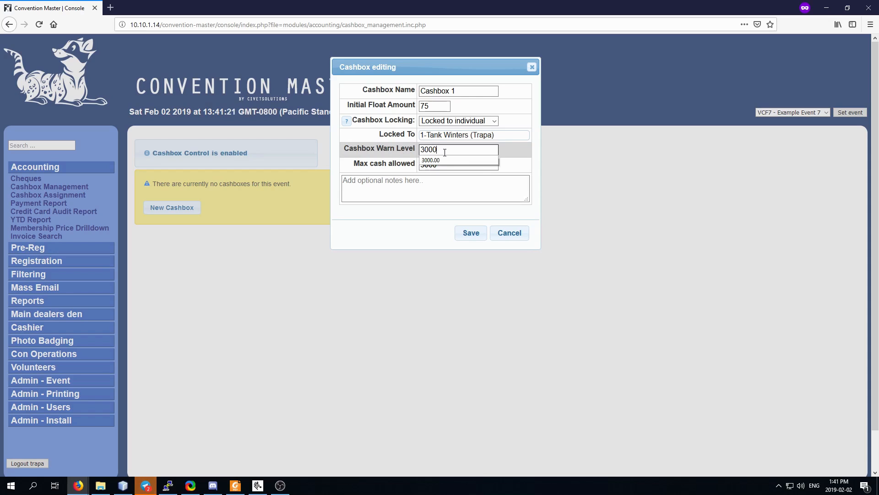
pyautogui.click(381, 182)
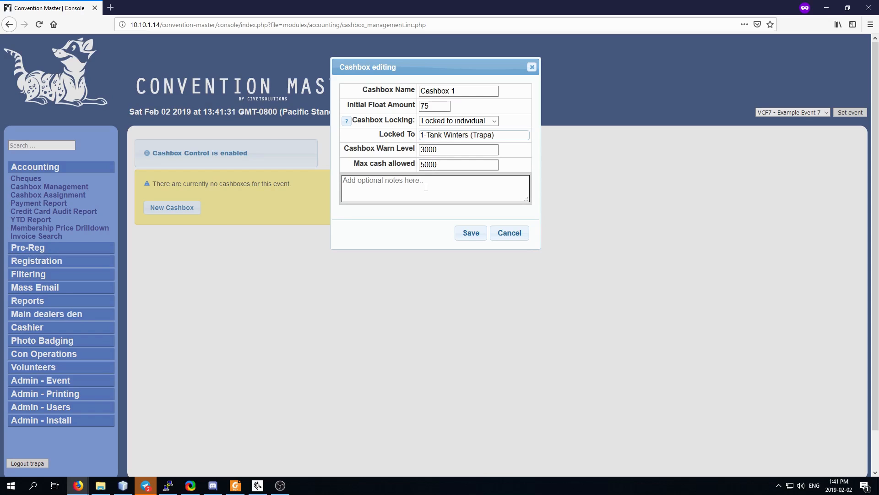
pyautogui.click(471, 234)
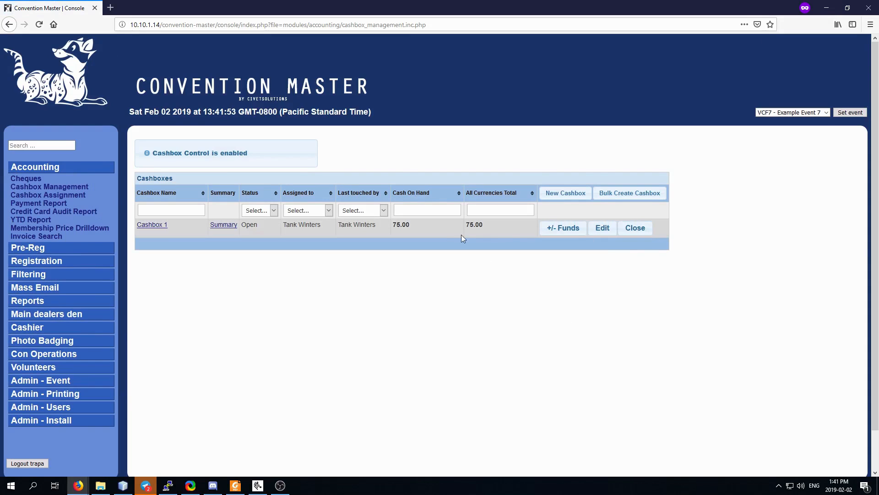
pyautogui.click(642, 197)
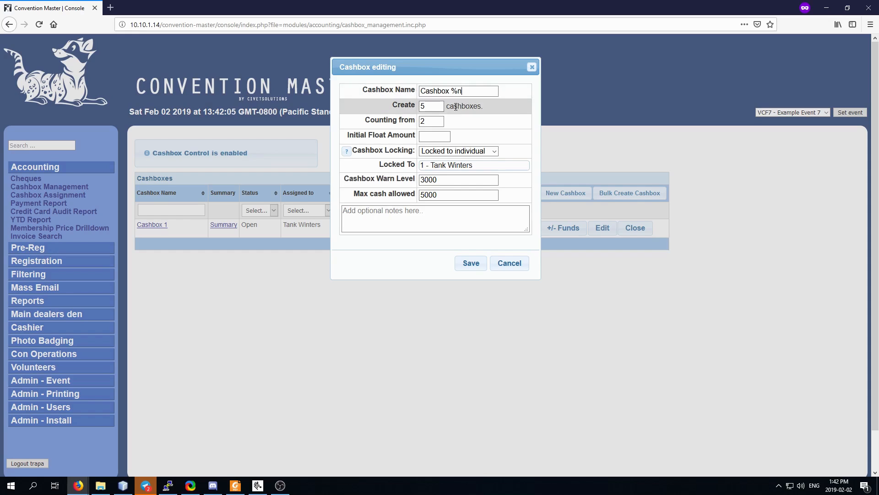
# Bulk-create 2 cashboxes numbered from 2, each with a 75 initial float.
pyautogui.doubleClick(430, 106)
pyautogui.write('2')
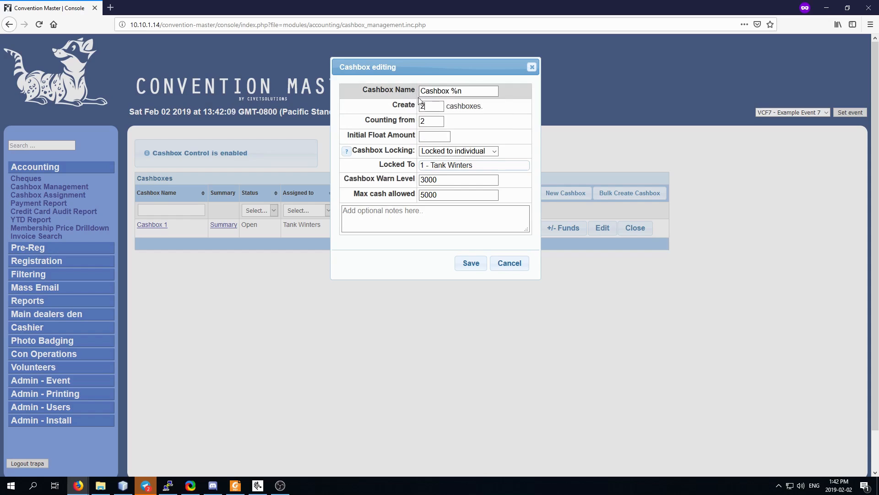
pyautogui.click(428, 121)
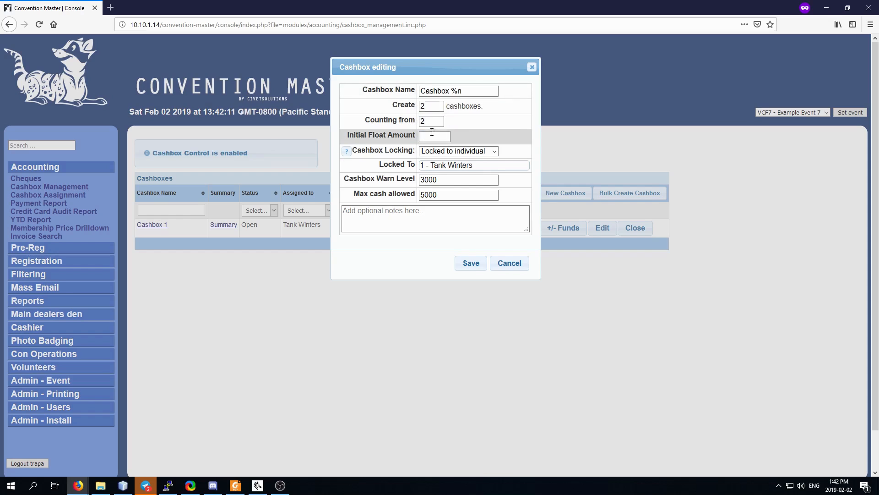
pyautogui.write('75')
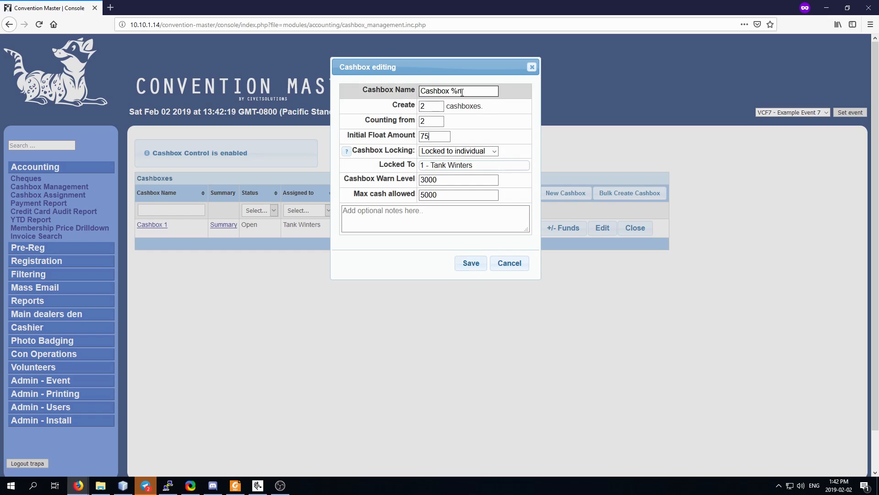
pyautogui.click(476, 266)
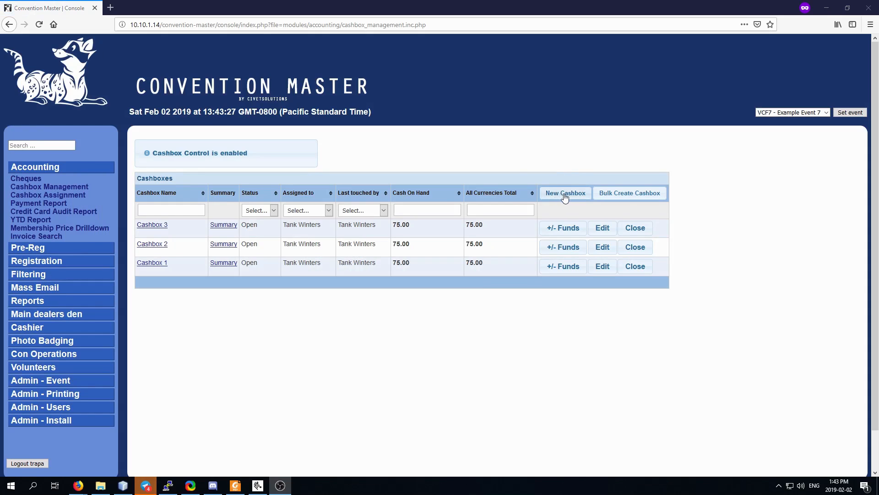
pyautogui.click(565, 194)
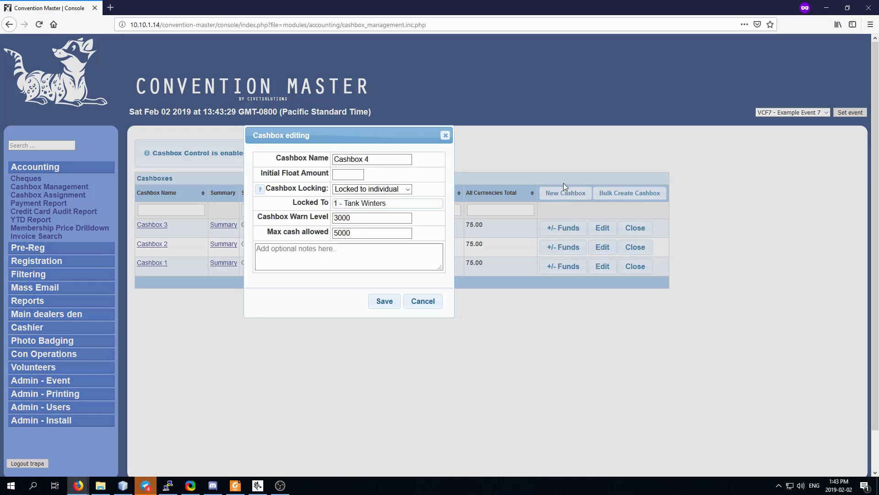
pyautogui.moveTo(403, 132); pyautogui.dragTo(438, 145)
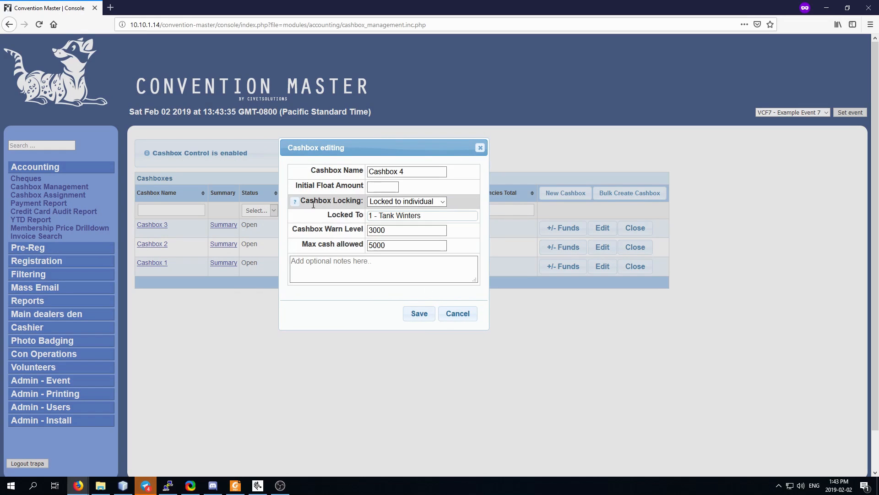
pyautogui.click(443, 202)
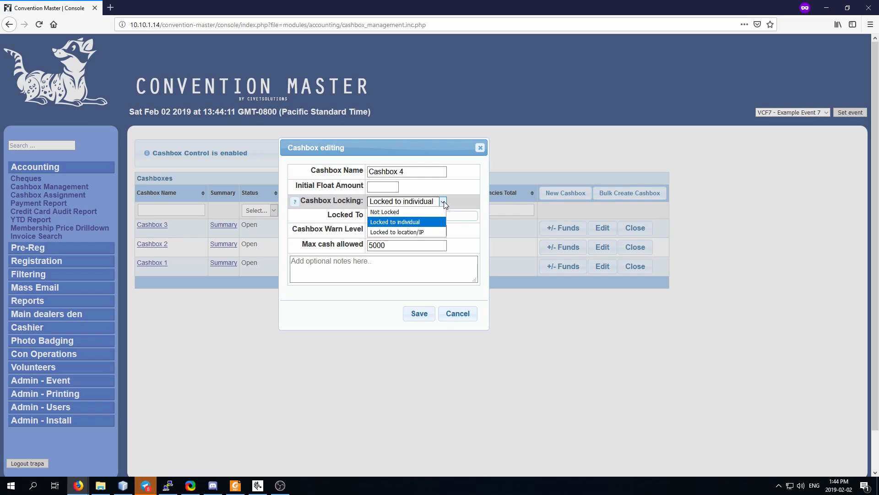
pyautogui.click(411, 232)
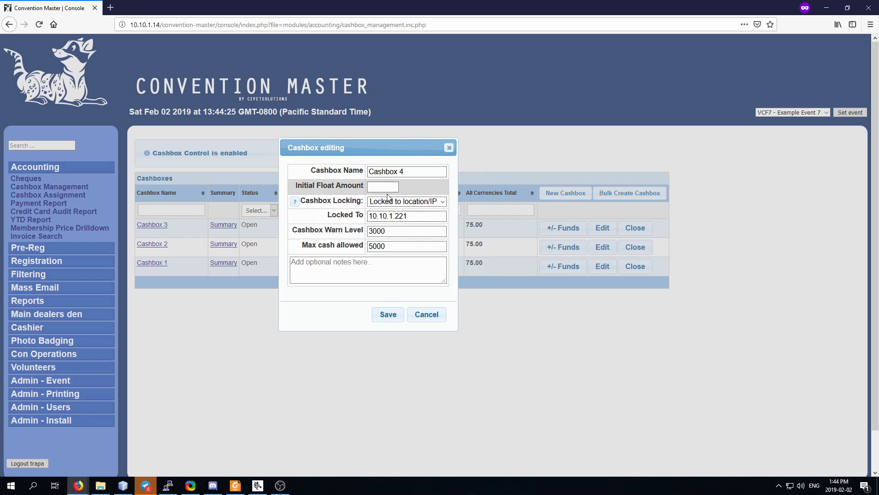
pyautogui.click(419, 219)
pyautogui.moveTo(434, 217); pyautogui.dragTo(368, 216)
pyautogui.click(409, 219)
pyautogui.click(419, 217)
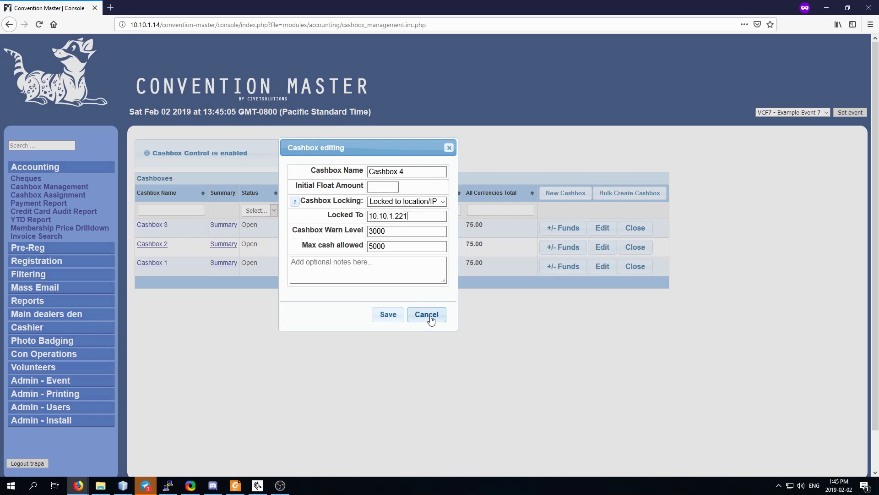
pyautogui.click(398, 202)
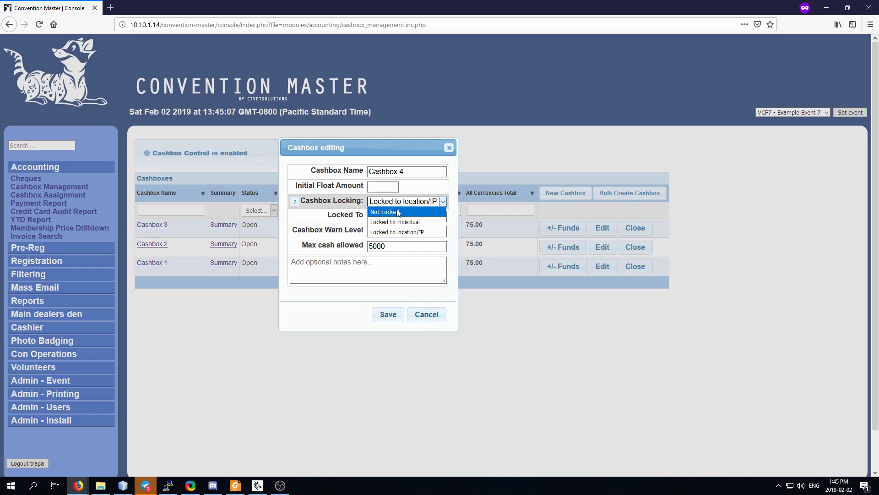
pyautogui.click(396, 213)
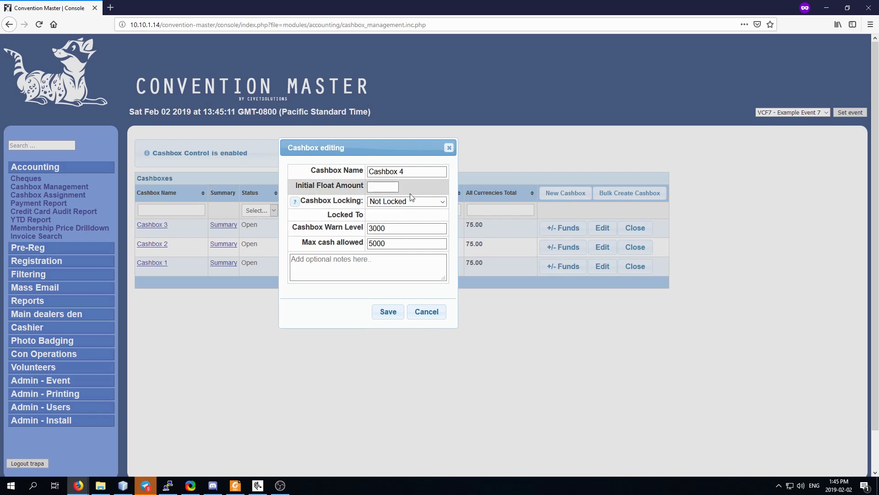
pyautogui.click(427, 315)
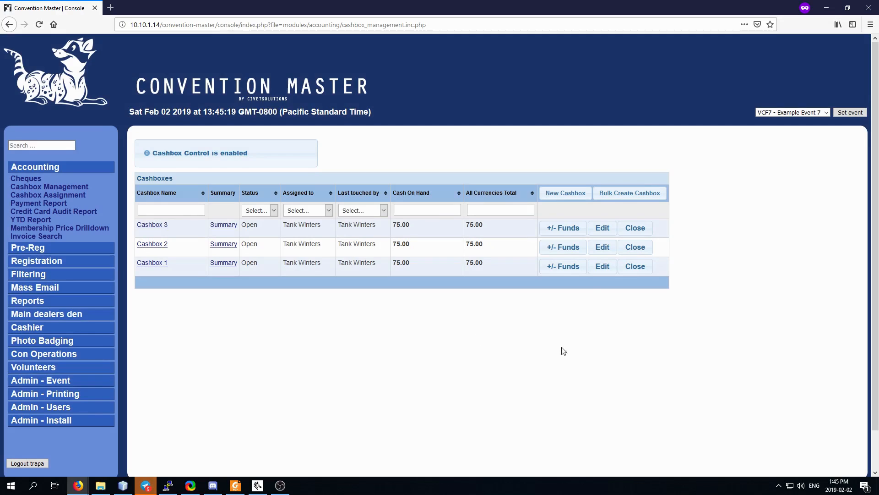
# Remove 5.00 cash from Cashbox 3 with a skim reason note and save.
pyautogui.click(563, 229)
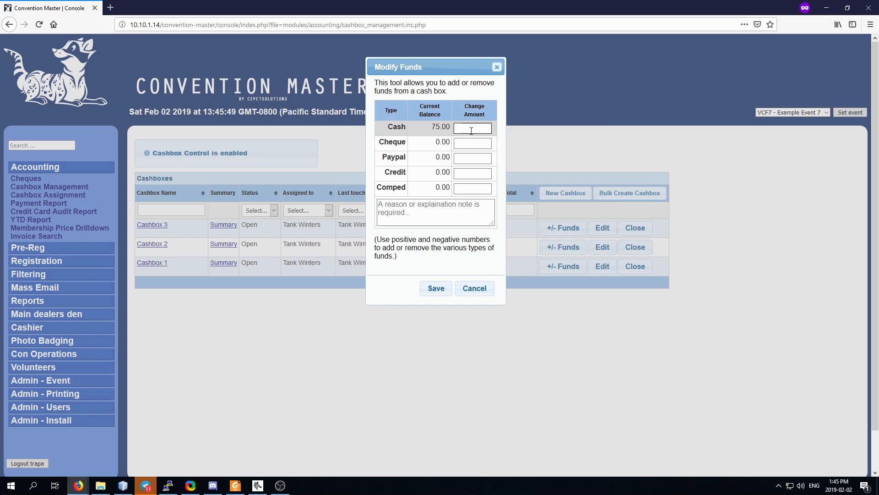
pyautogui.write('-5.00')
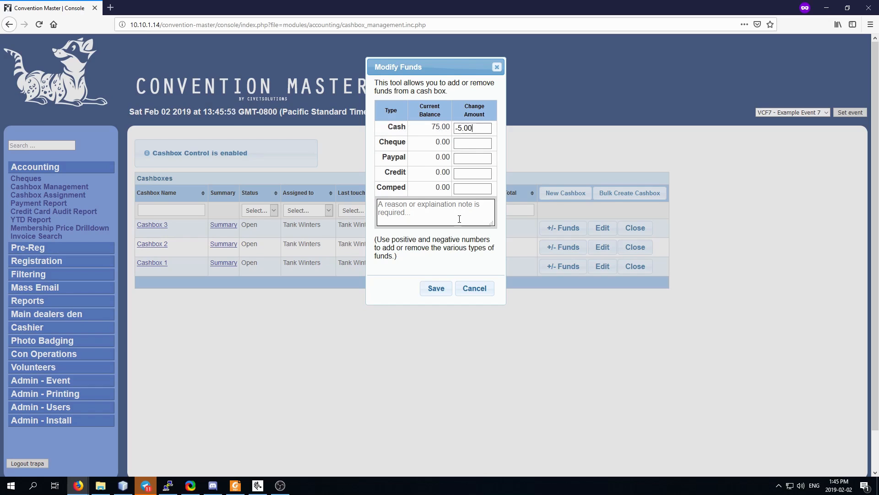
pyautogui.click(424, 208)
pyautogui.write('Skim ,')
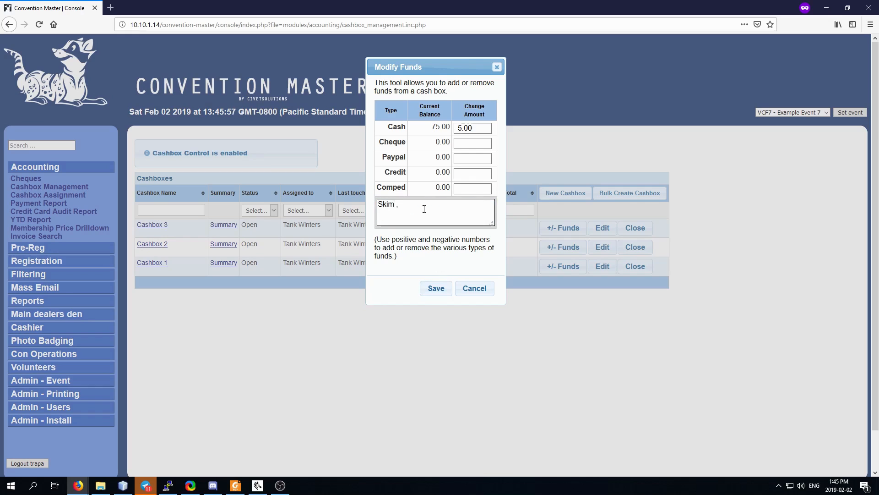
pyautogui.write(' Because count.')
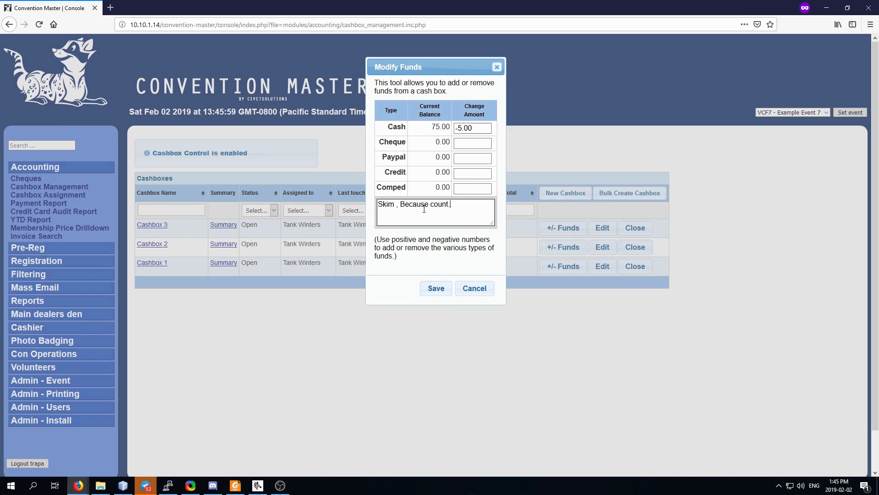
pyautogui.click(436, 289)
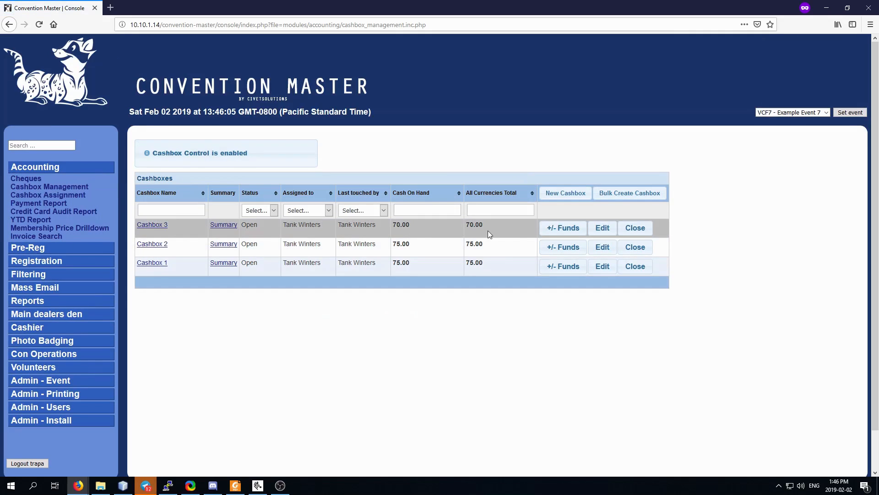
pyautogui.click(563, 232)
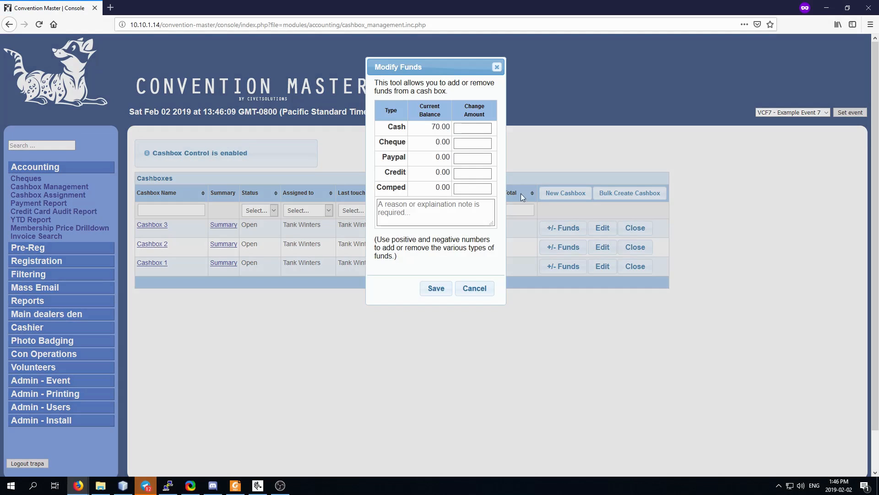
# Move 10.00 from cash to credit, noting 'Cashier accidently recorded a credit card sale as cash.'.
pyautogui.click(465, 174)
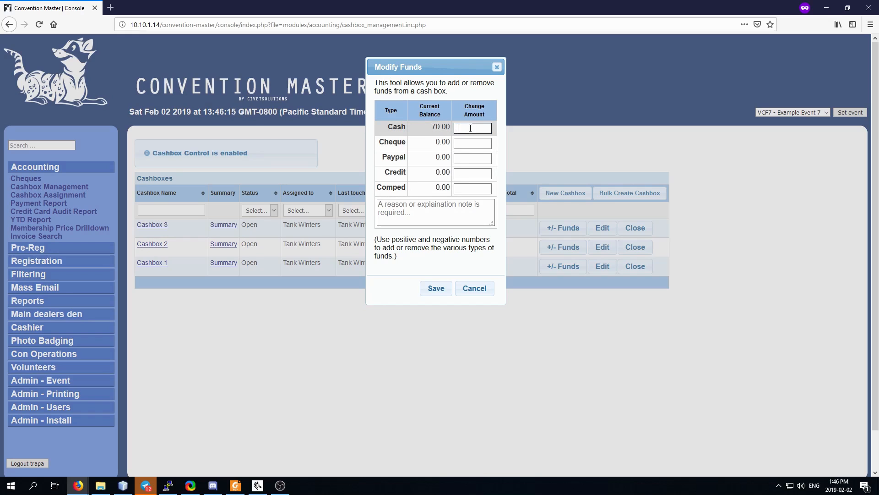
pyautogui.click(473, 174)
pyautogui.write('+10')
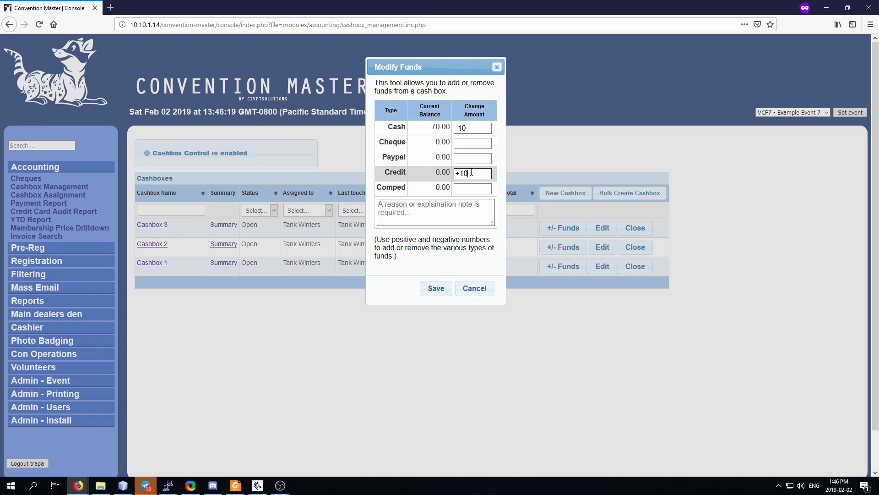
pyautogui.click(406, 210)
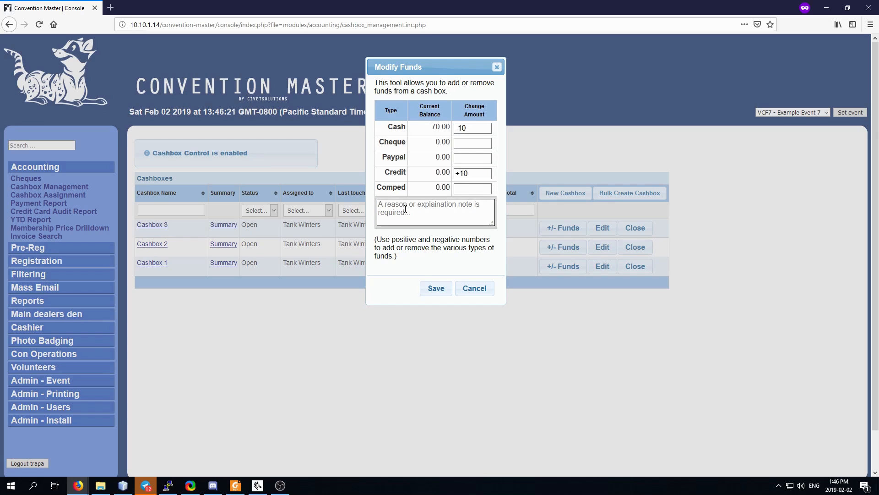
pyautogui.write('Cashier acc')
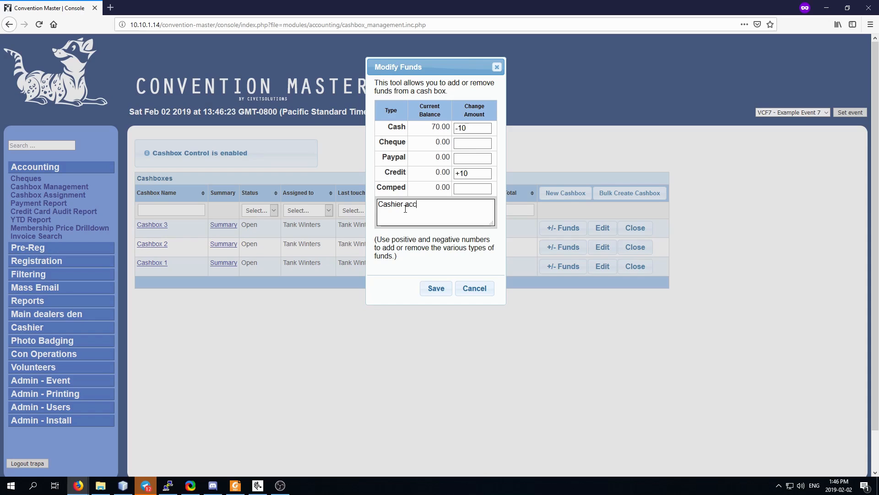
pyautogui.write('idently recorded a credit card ')
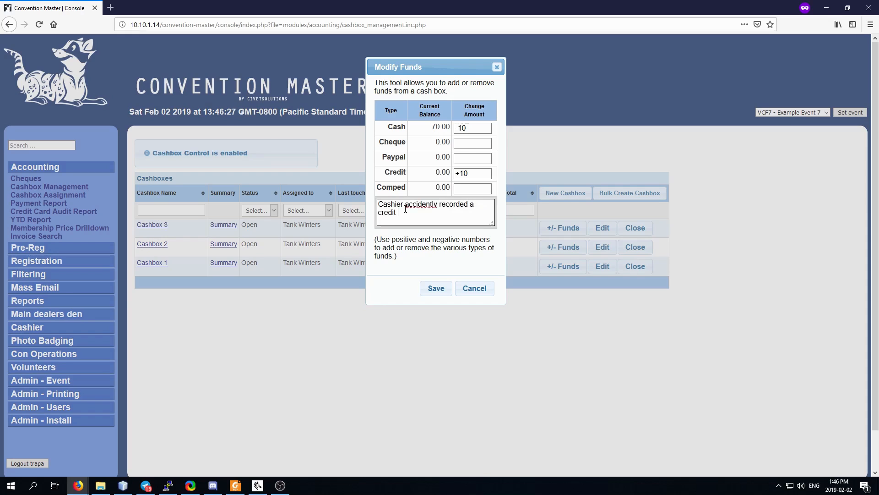
pyautogui.write('sale as cash.')
pyautogui.click(434, 288)
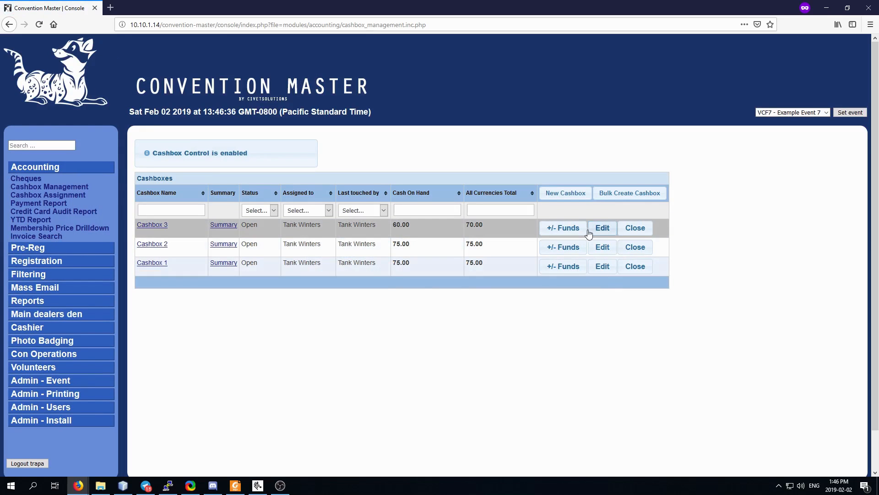
pyautogui.click(564, 228)
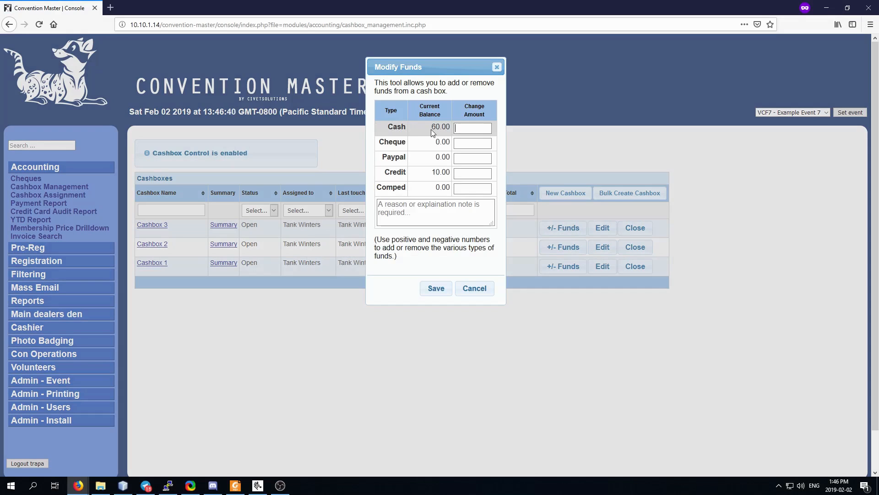
# Cancel the funds adjustment, then review Cashbox 3's settings without saving.
pyautogui.click(476, 289)
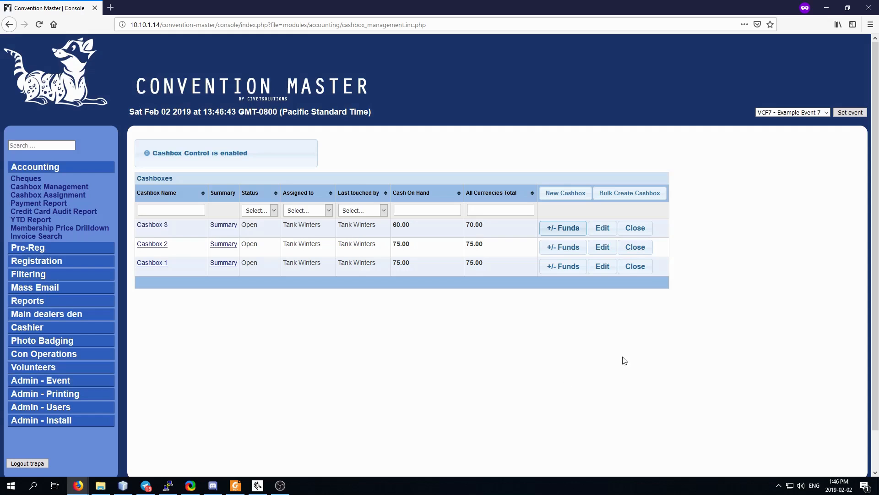
pyautogui.click(603, 229)
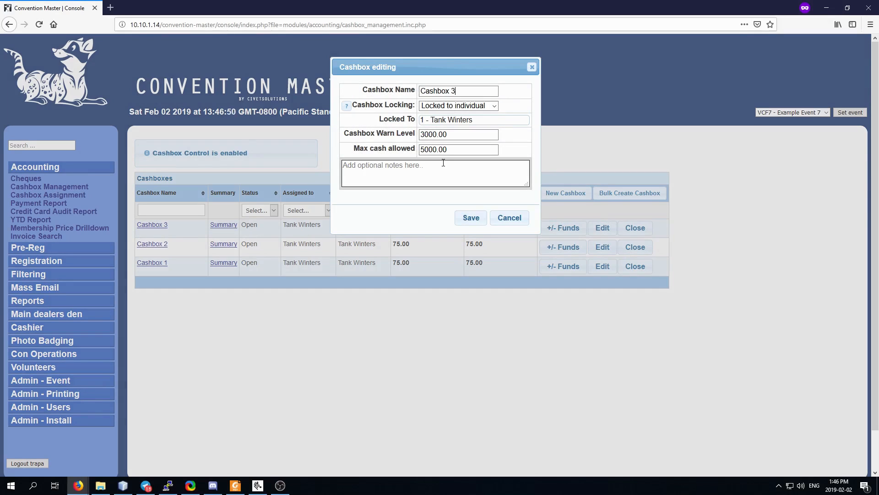
pyautogui.click(513, 220)
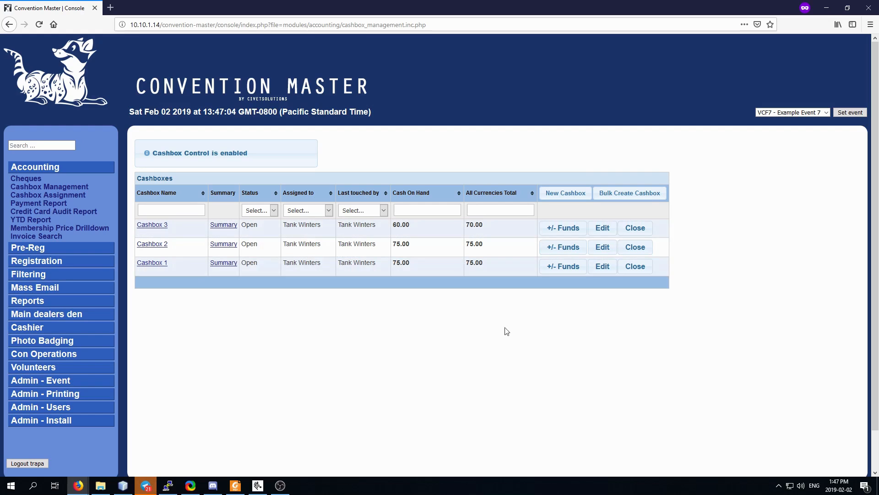
# Assign this workstation to the Kiosk printer pool and return to Cashbox Management.
pyautogui.click(42, 394)
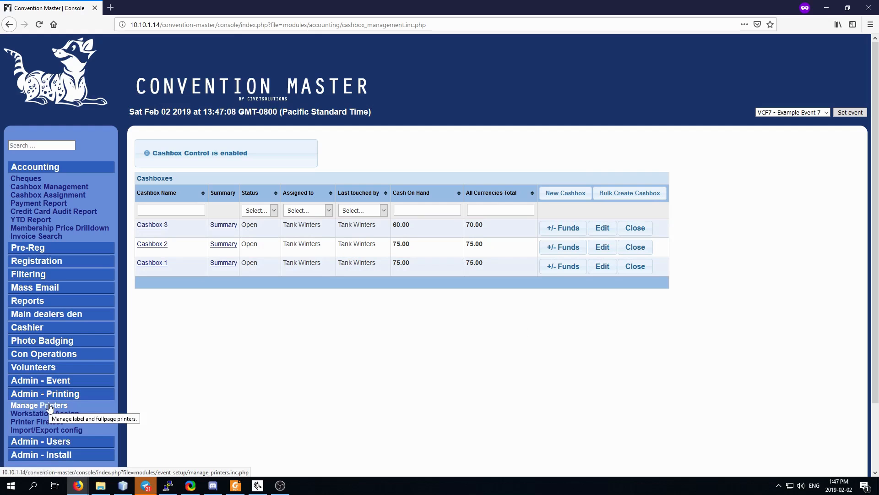
pyautogui.click(46, 414)
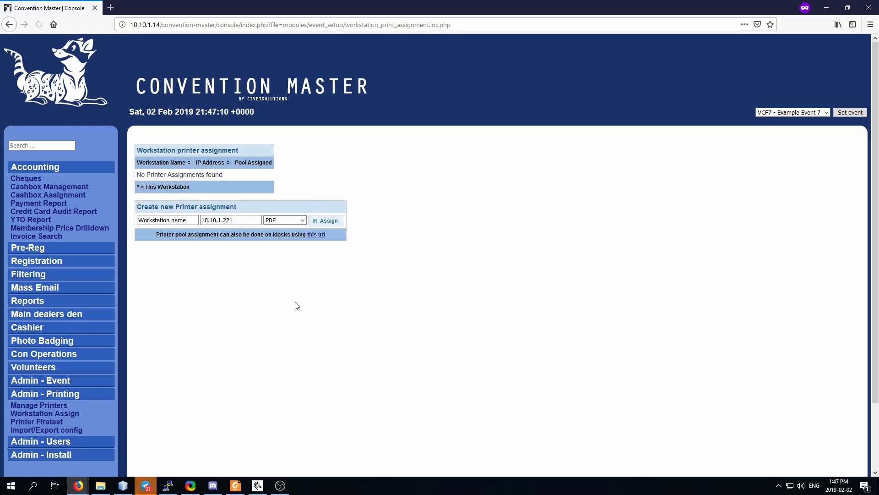
pyautogui.click(275, 220)
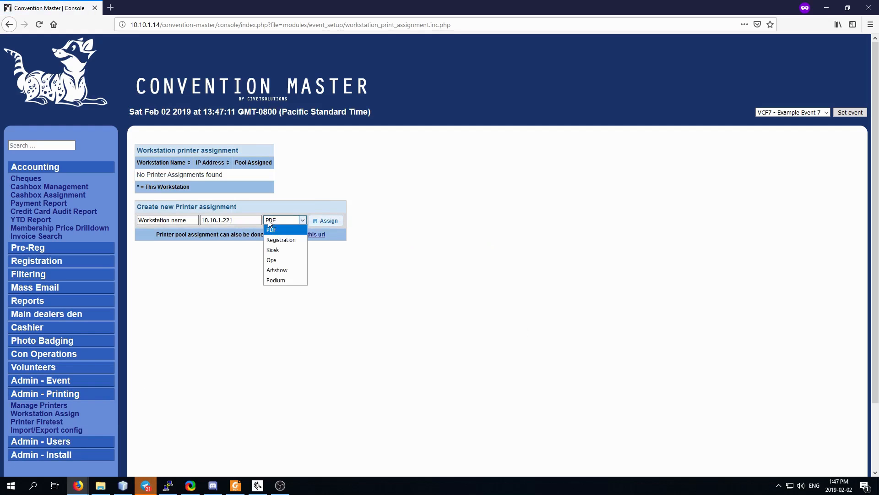
pyautogui.click(290, 251)
pyautogui.click(321, 222)
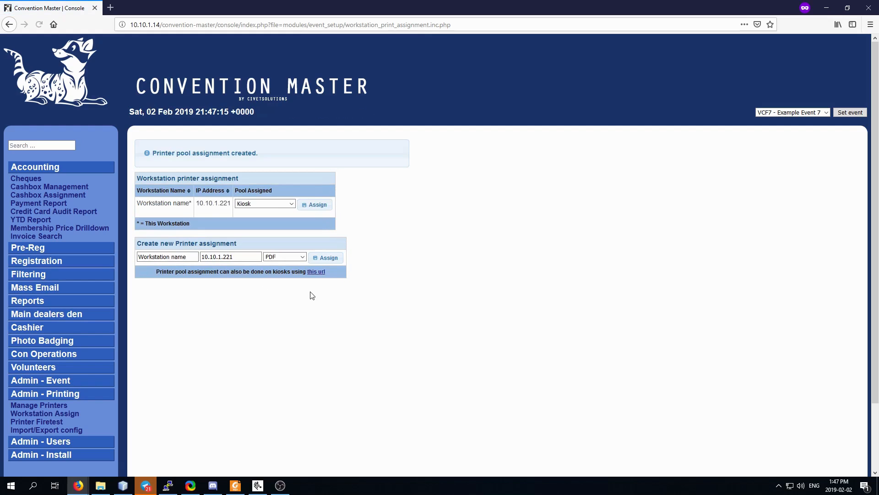
pyautogui.click(52, 188)
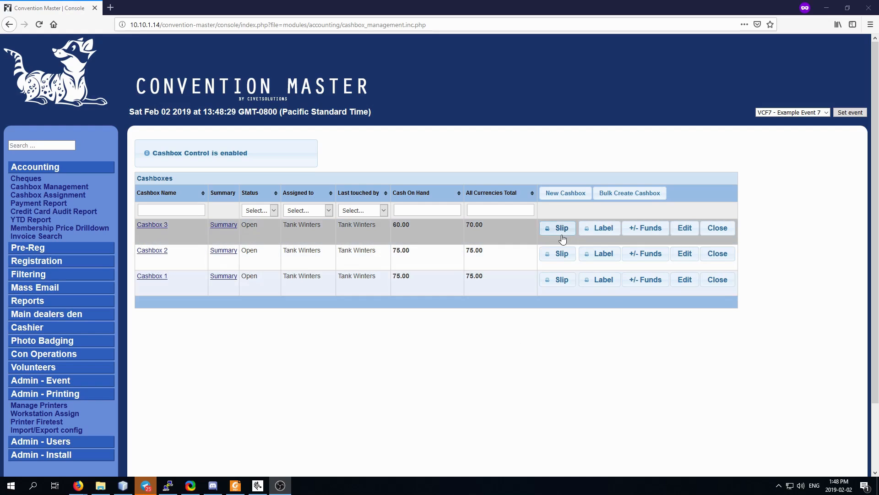
pyautogui.click(224, 224)
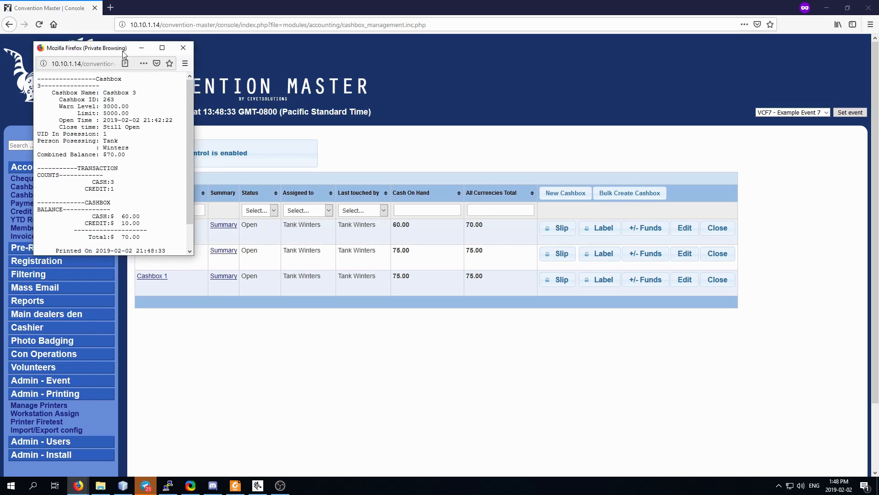
pyautogui.moveTo(122, 50); pyautogui.dragTo(250, 81)
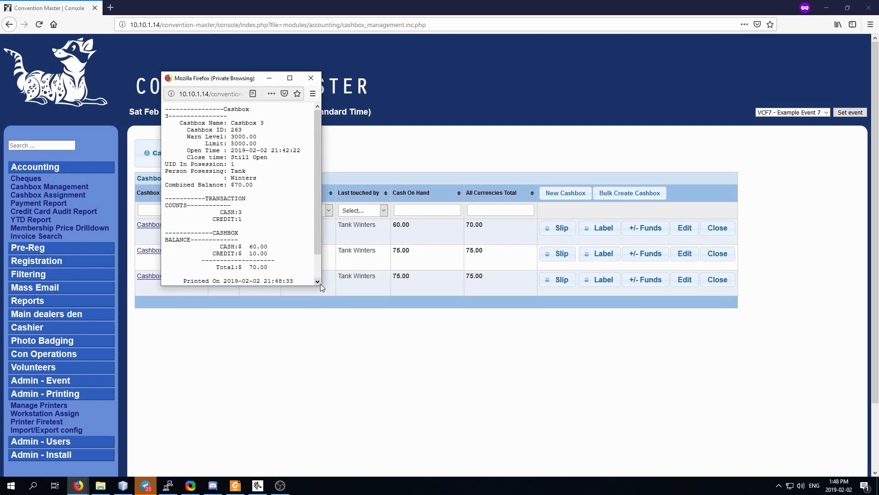
pyautogui.moveTo(320, 284); pyautogui.dragTo(478, 303)
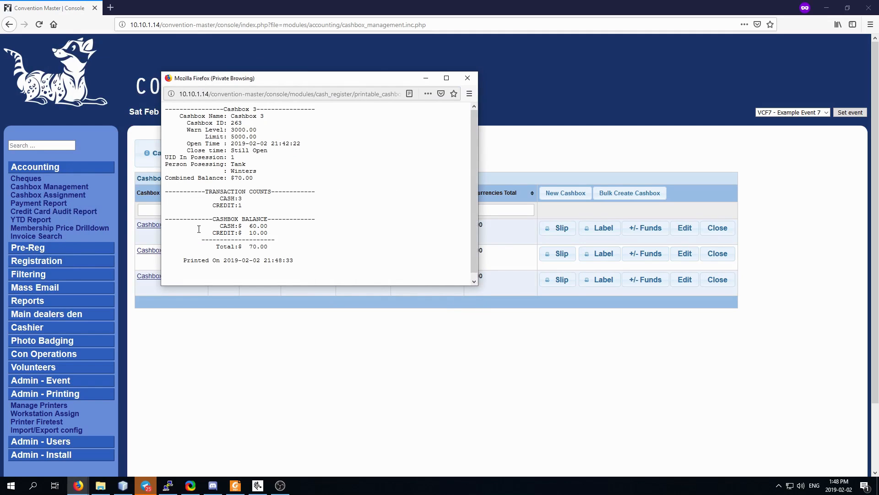
pyautogui.moveTo(217, 227); pyautogui.dragTo(271, 229)
pyautogui.moveTo(211, 235); pyautogui.dragTo(275, 235)
pyautogui.click(471, 82)
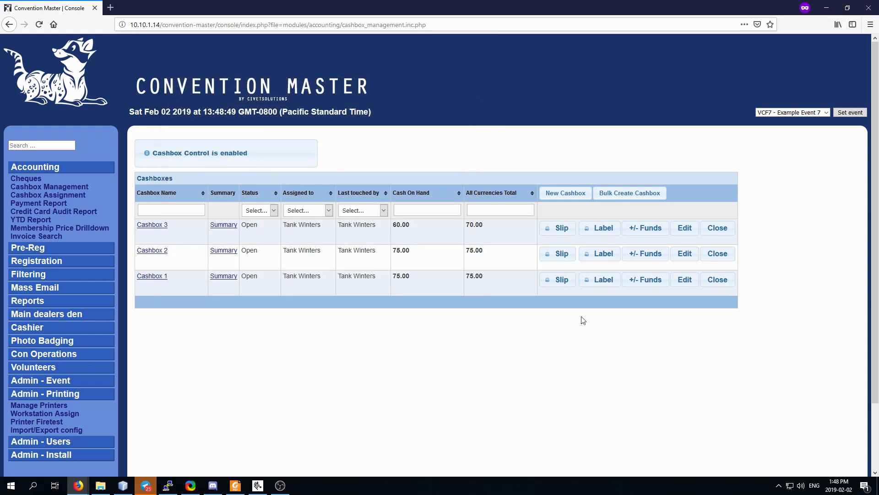
pyautogui.click(599, 229)
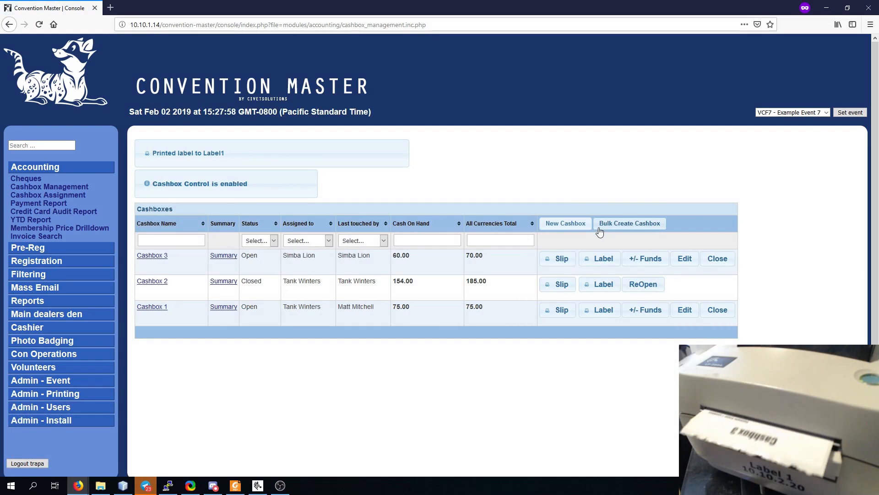
# Print labels for Cashbox 2 and Cashbox 1, then open Cashbox 3's editing dialog.
pyautogui.click(600, 285)
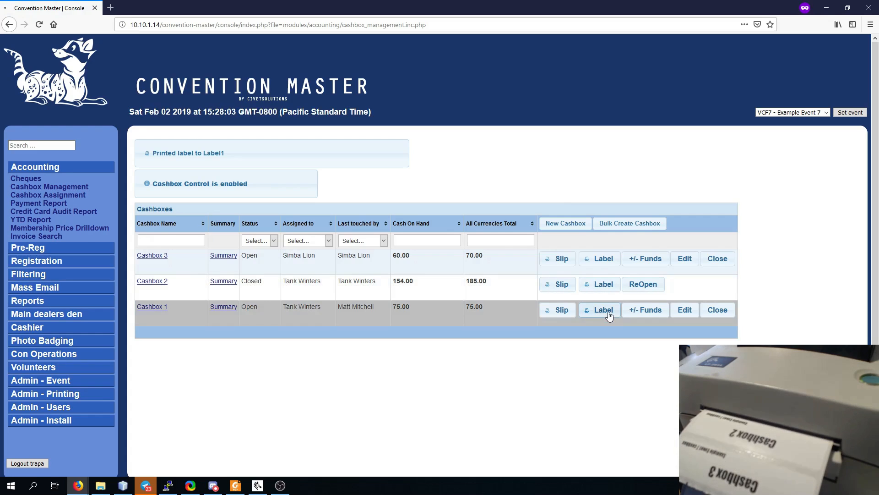
pyautogui.click(608, 314)
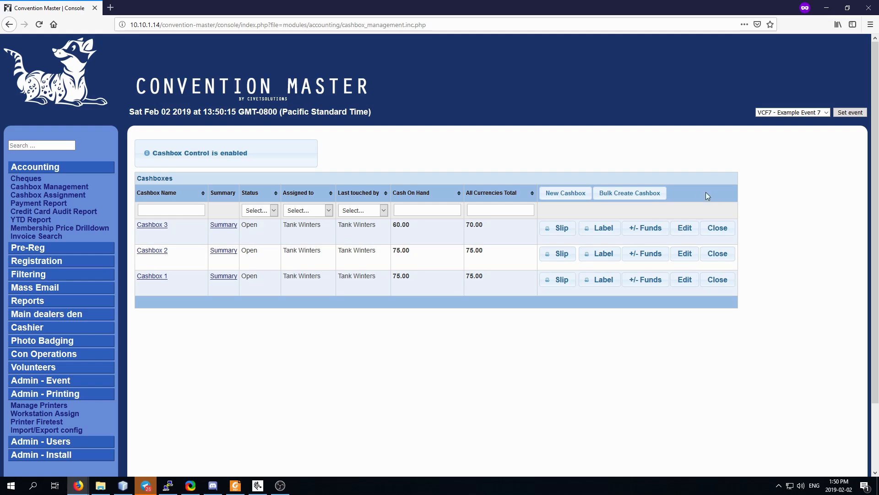
pyautogui.click(684, 228)
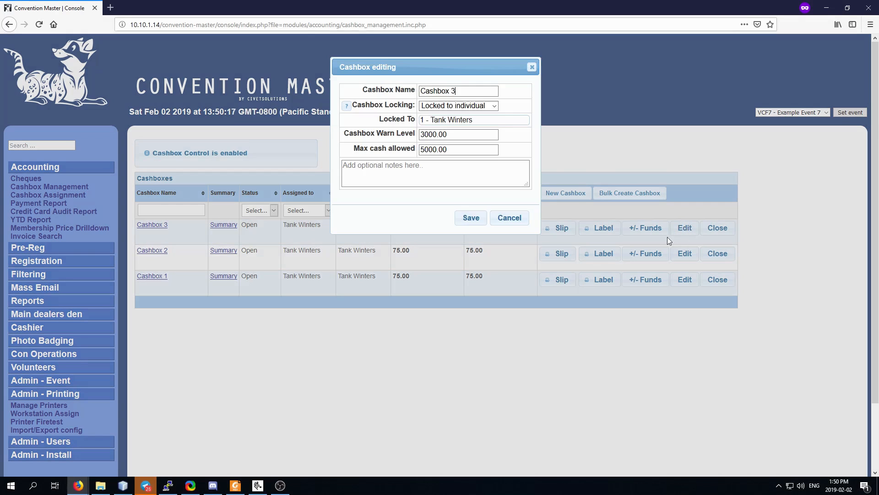
# Lock Cashbox 3 to the newly chosen cashier and save.
pyautogui.click(484, 120)
pyautogui.write('2')
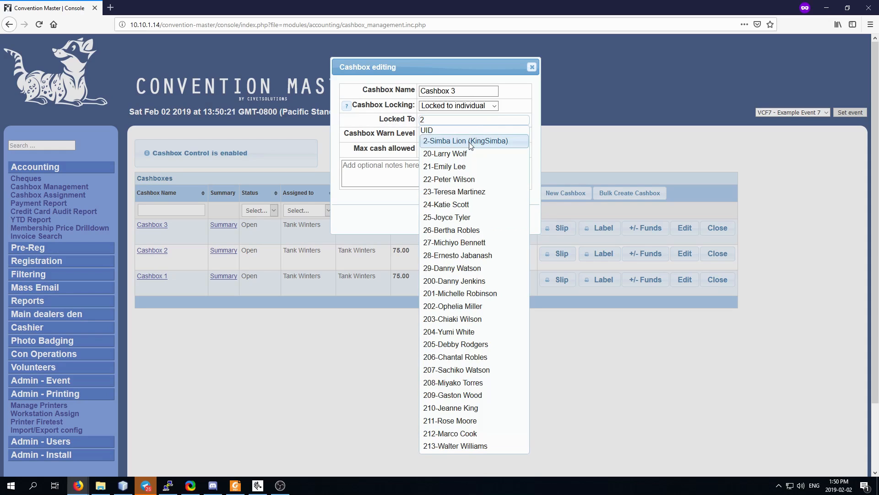
pyautogui.click(469, 142)
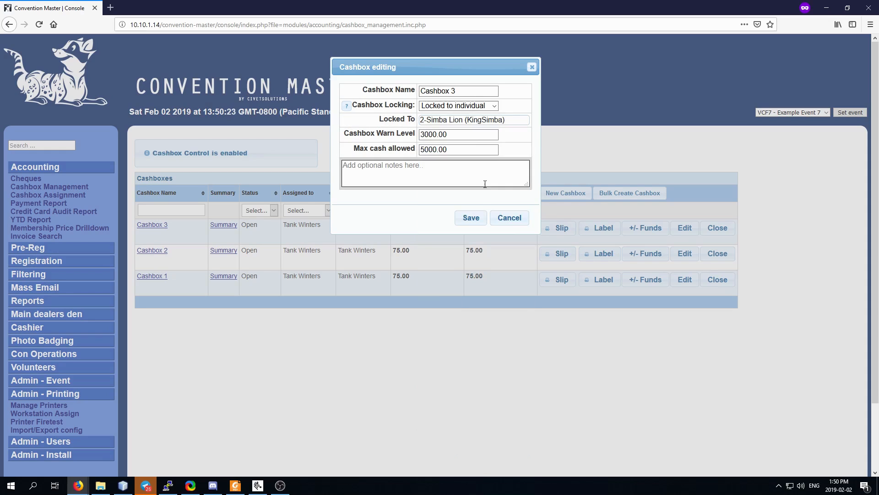
pyautogui.click(472, 219)
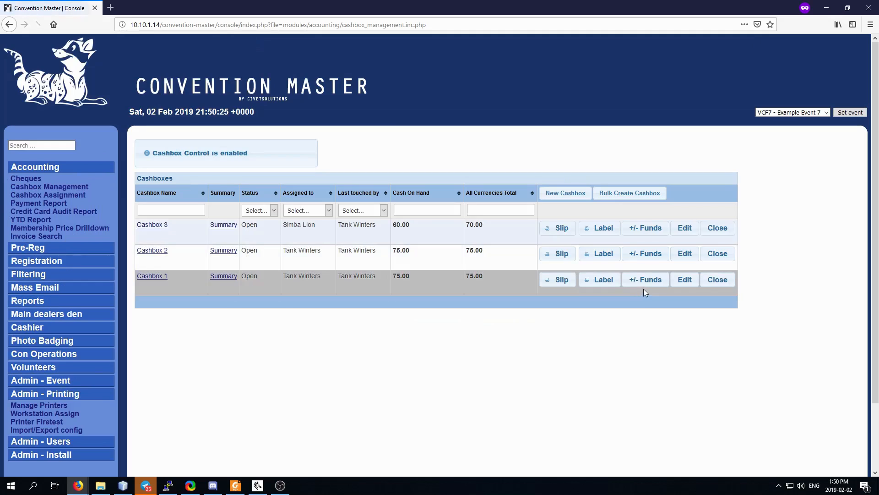
# Lock Cashbox 2 to the same cashier and save.
pyautogui.click(680, 253)
pyautogui.click(450, 121)
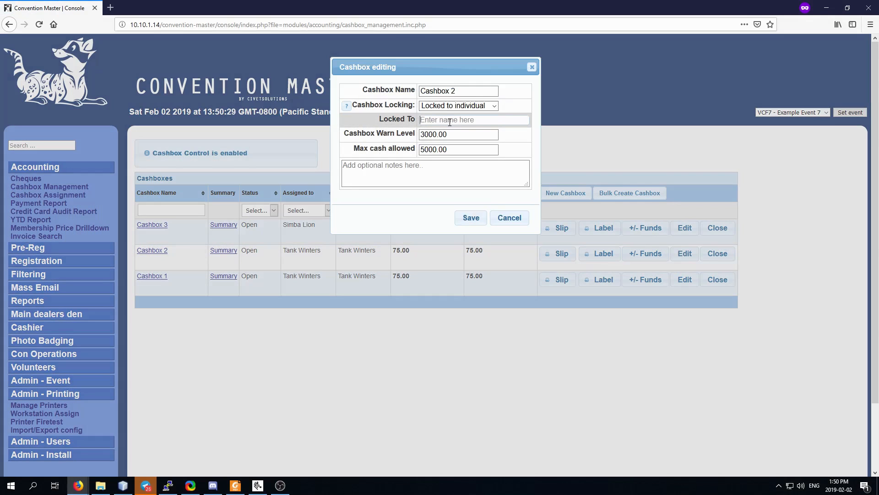
pyautogui.write('simba')
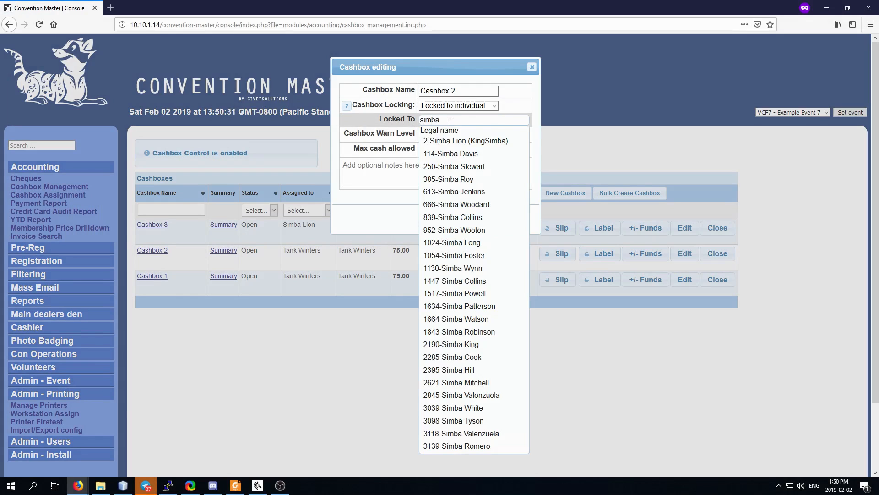
pyautogui.click(464, 140)
pyautogui.click(472, 219)
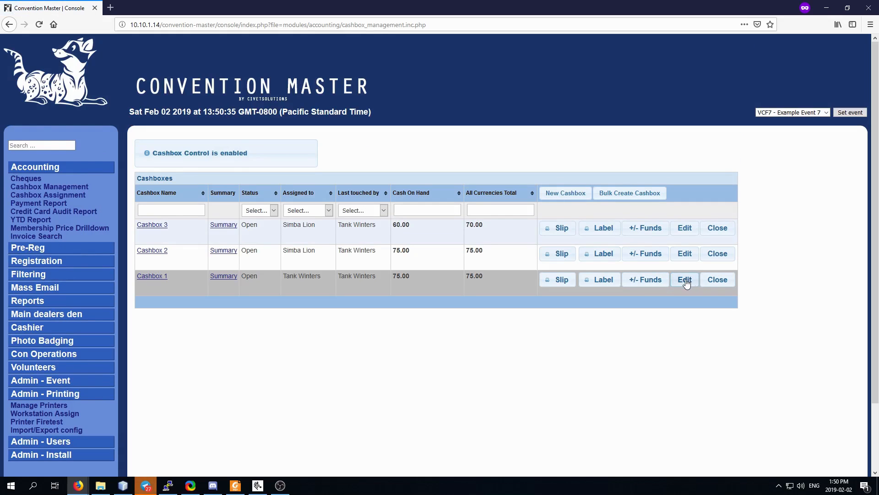
# Lock Cashbox 1 to the same cashier and save.
pyautogui.click(685, 281)
pyautogui.click(478, 120)
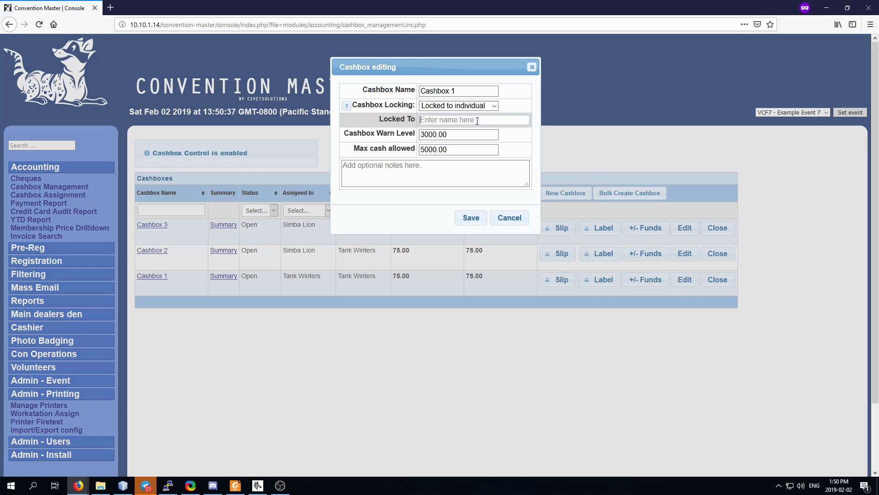
pyautogui.write('simba')
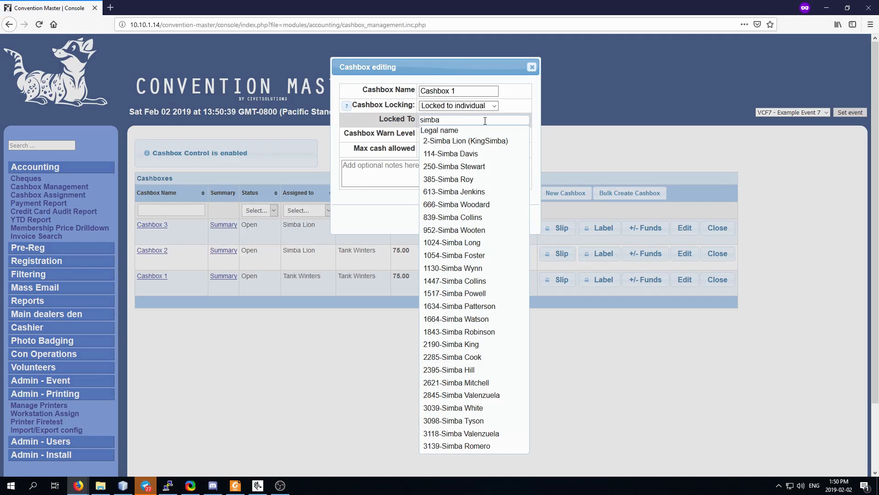
pyautogui.click(465, 141)
pyautogui.click(472, 217)
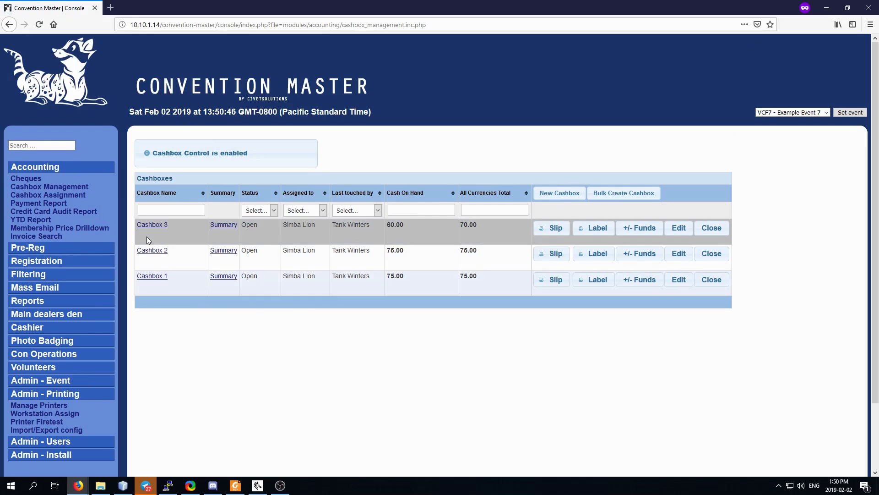
# Inspect the assignee-change note in Cashbox 1's history, ending at the login page.
pyautogui.click(160, 277)
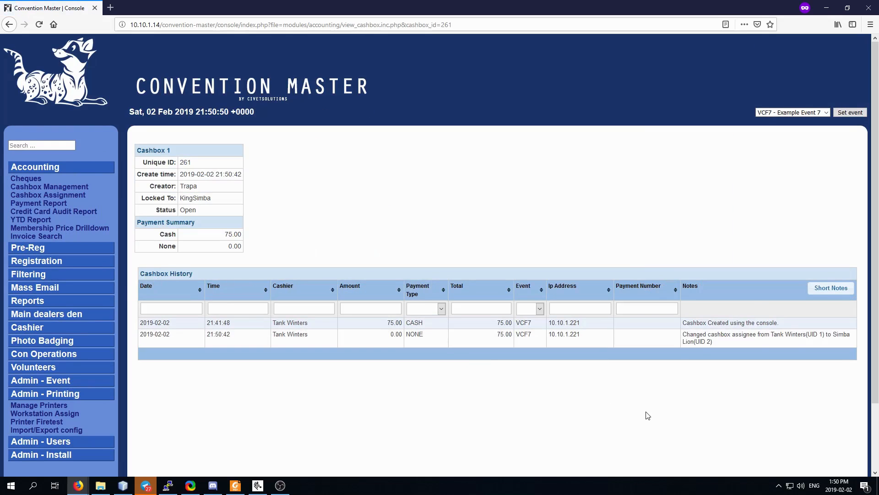
pyautogui.scroll(-2, 647, 415)
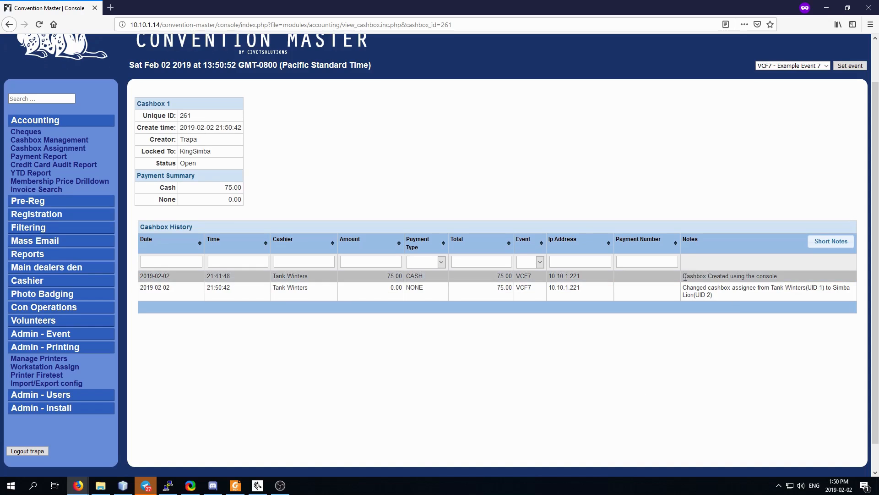
pyautogui.moveTo(686, 288); pyautogui.dragTo(728, 295)
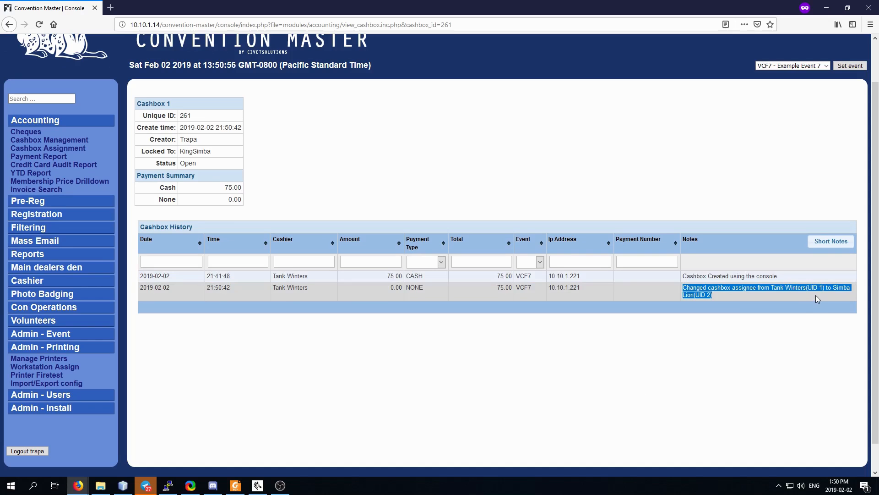
pyautogui.click(371, 348)
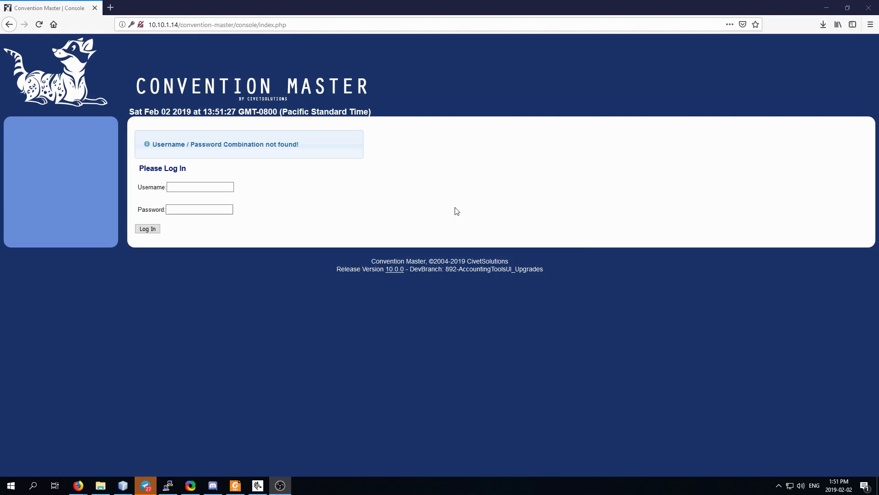
pyautogui.click(192, 187)
# Sign in as the assigned cashier and open the Cashier > Cashbox Assignment page.
pyautogui.write('simba')
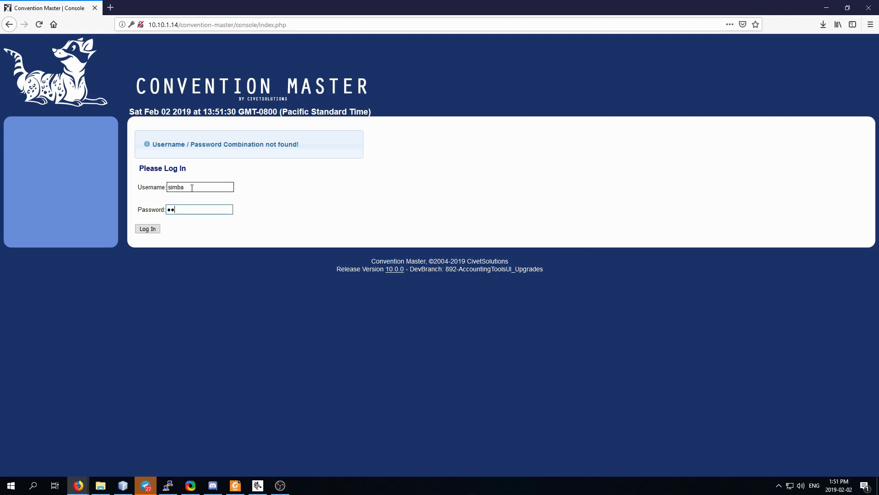
pyautogui.press('Return')
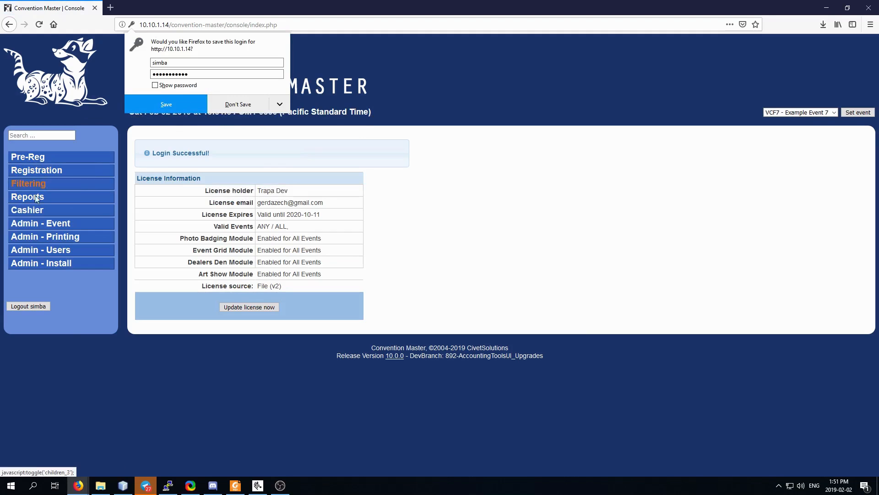
pyautogui.click(412, 239)
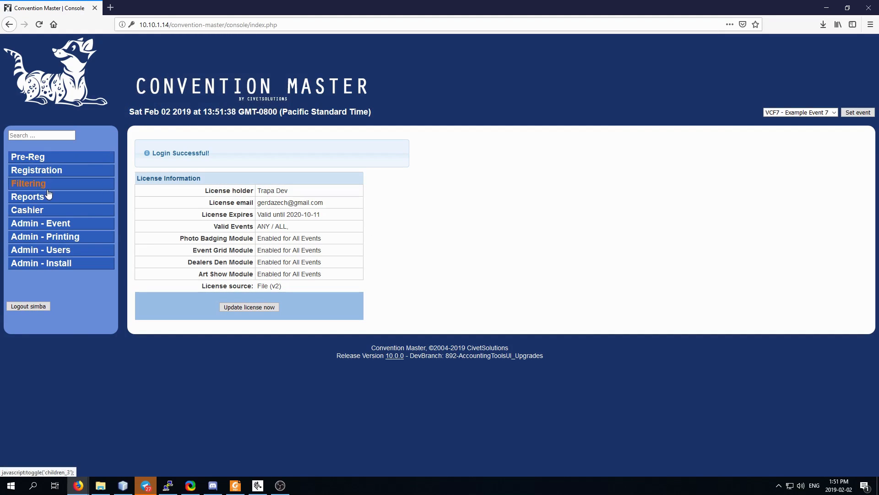
pyautogui.click(34, 211)
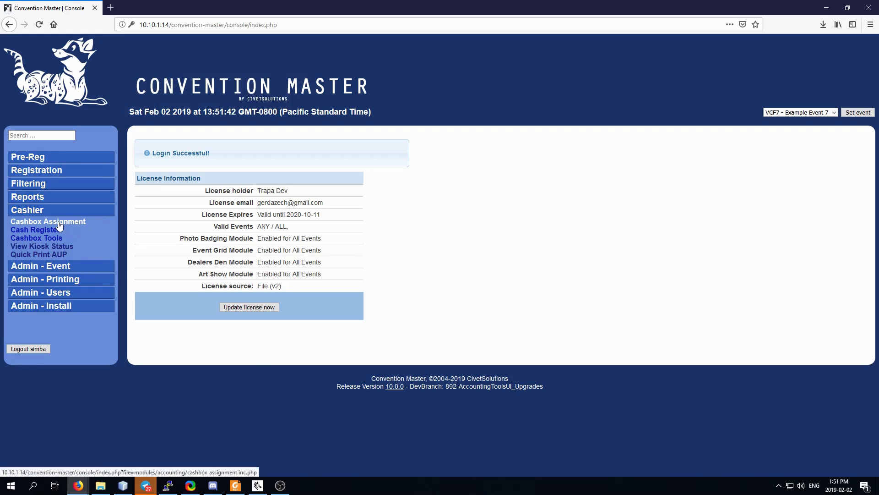
pyautogui.click(53, 225)
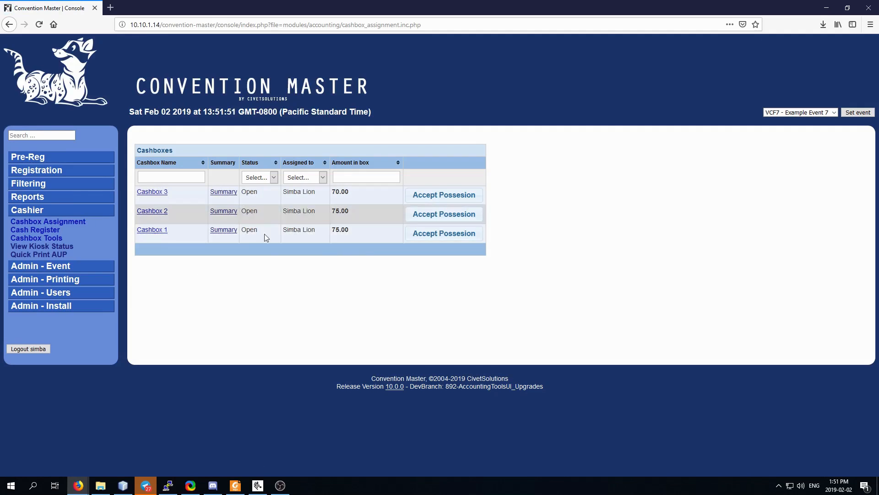
# Accept possession of Cashboxes 1, 2 and 3, confirming each one.
pyautogui.click(454, 235)
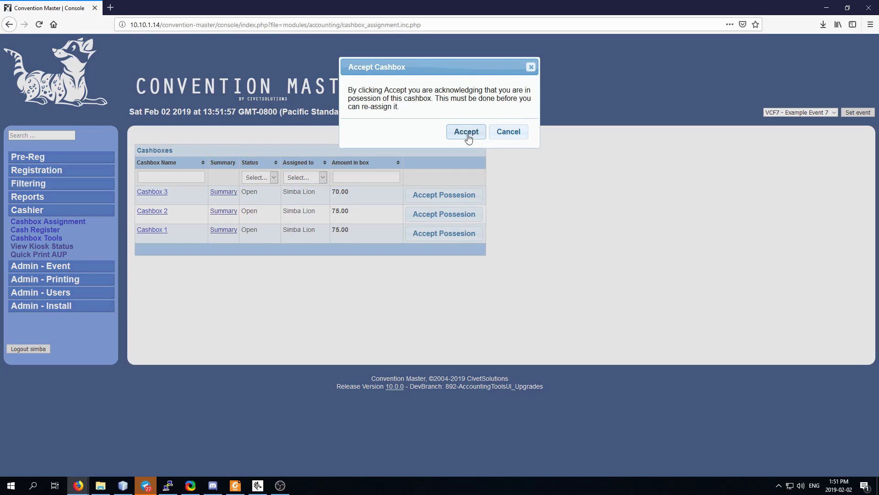
pyautogui.click(467, 132)
pyautogui.click(463, 215)
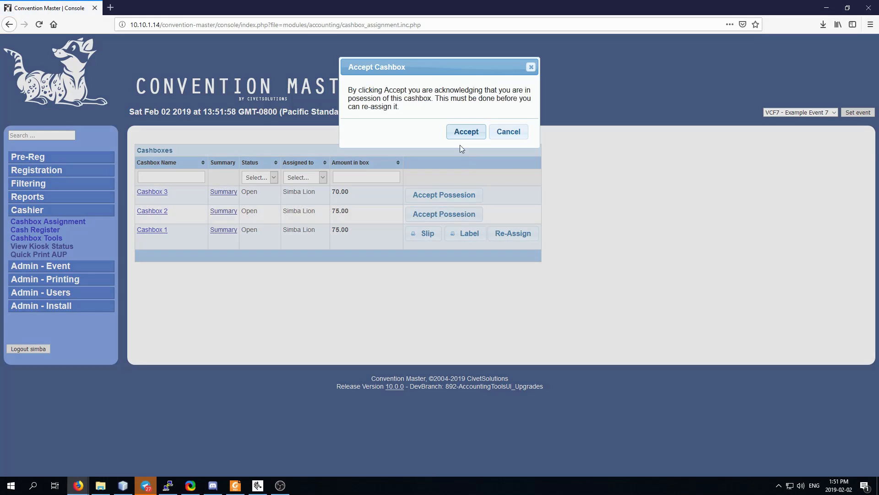
pyautogui.click(459, 133)
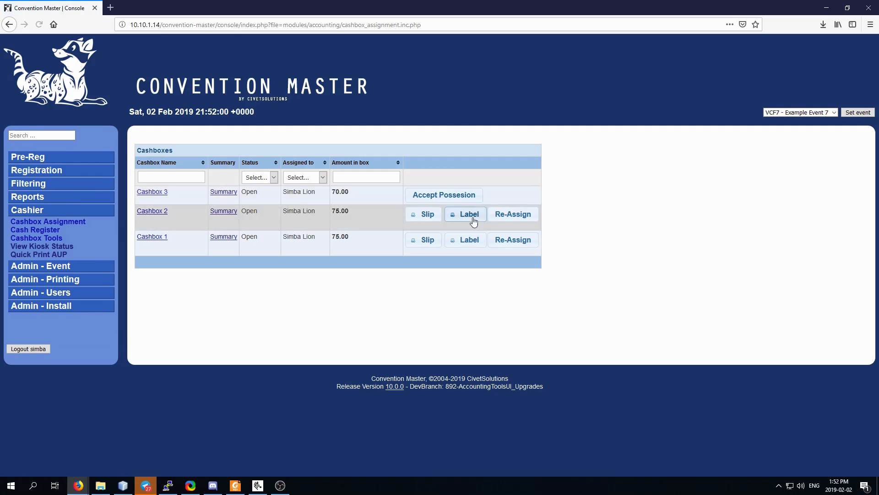
pyautogui.click(456, 196)
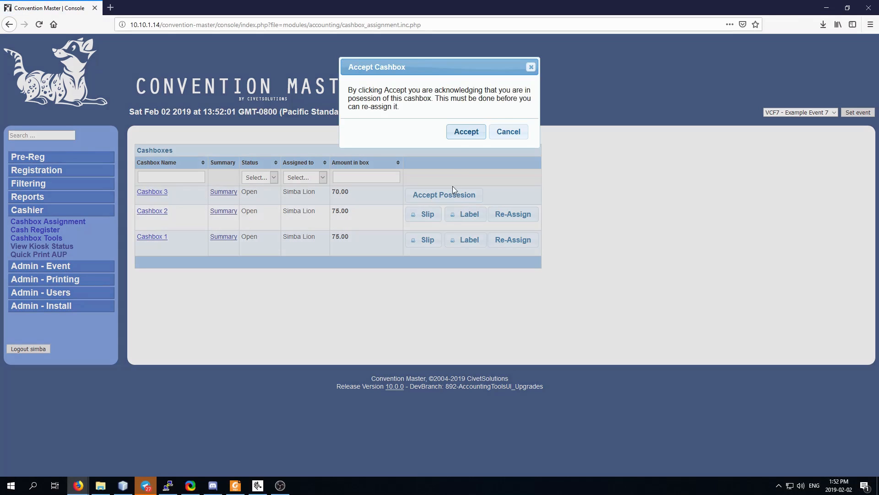
pyautogui.click(462, 133)
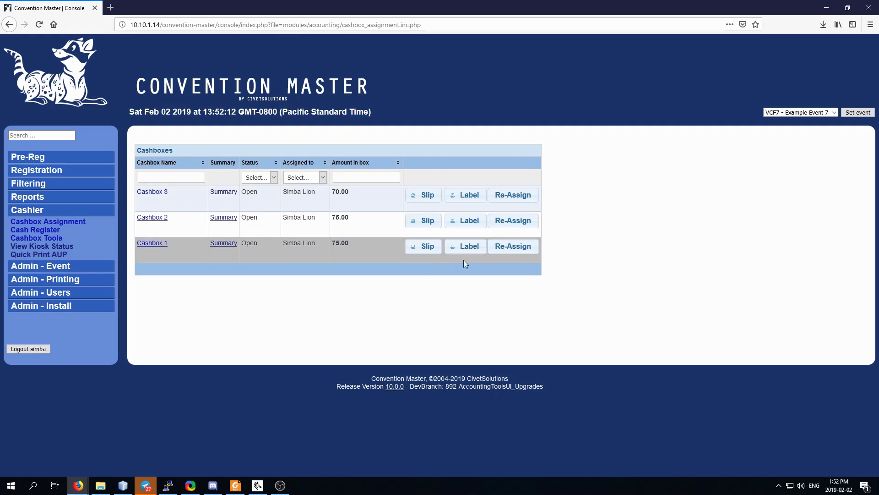
# Reassign Cashbox 2 to another staff member and save the change.
pyautogui.click(516, 222)
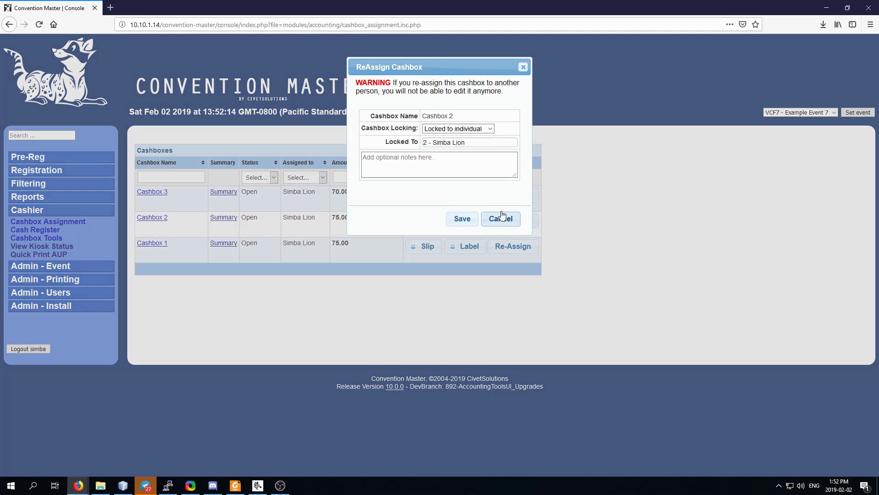
pyautogui.click(478, 141)
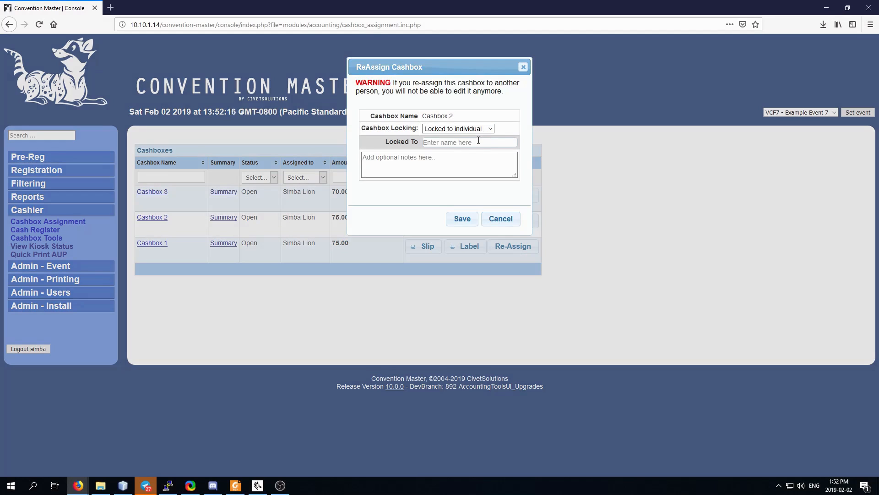
pyautogui.write('ma')
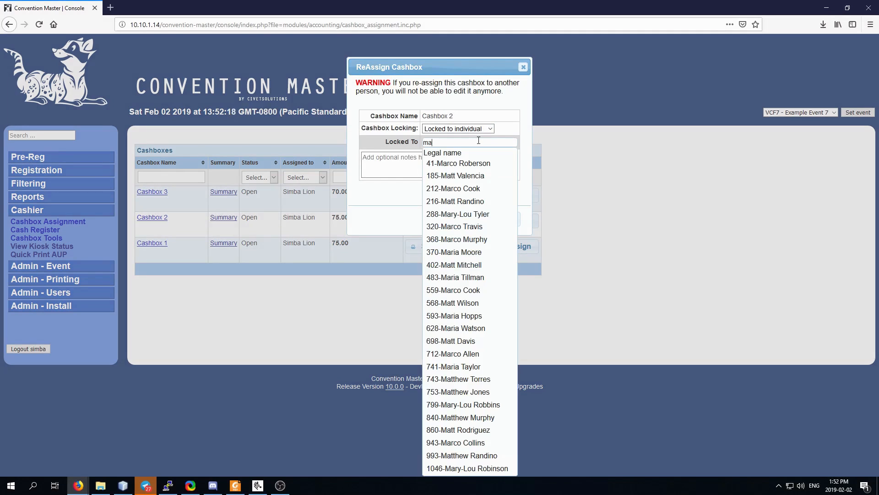
pyautogui.click(447, 264)
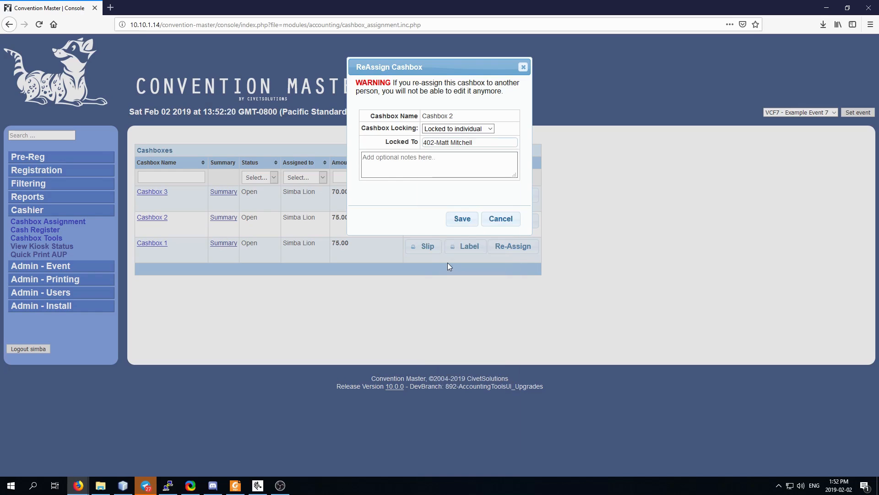
pyautogui.click(463, 219)
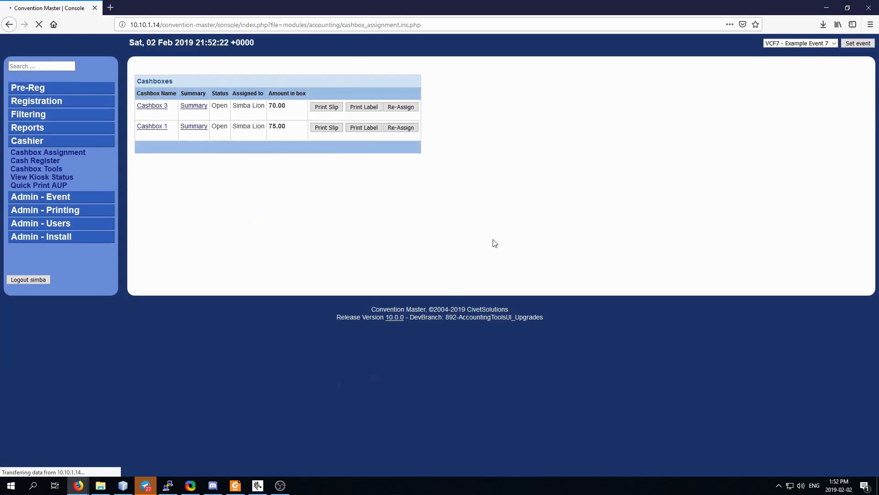
# Reassign Cashbox 1 to a different cashier and save the change.
pyautogui.click(512, 223)
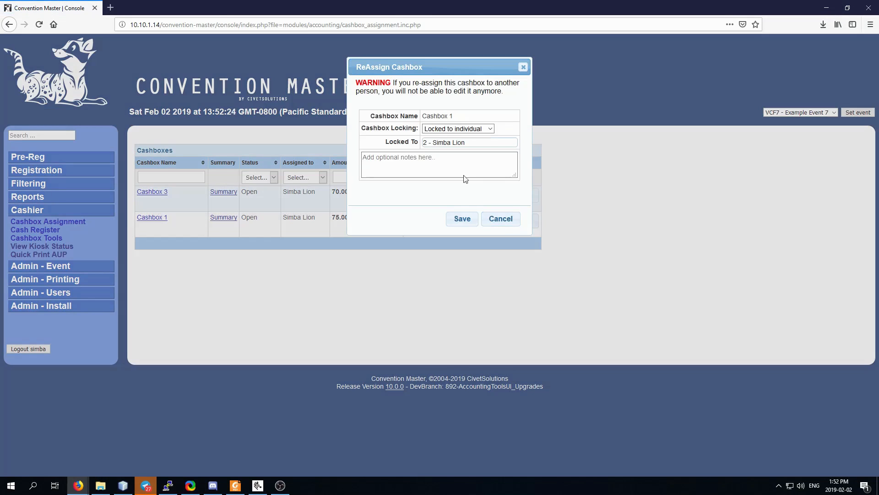
pyautogui.write('f')
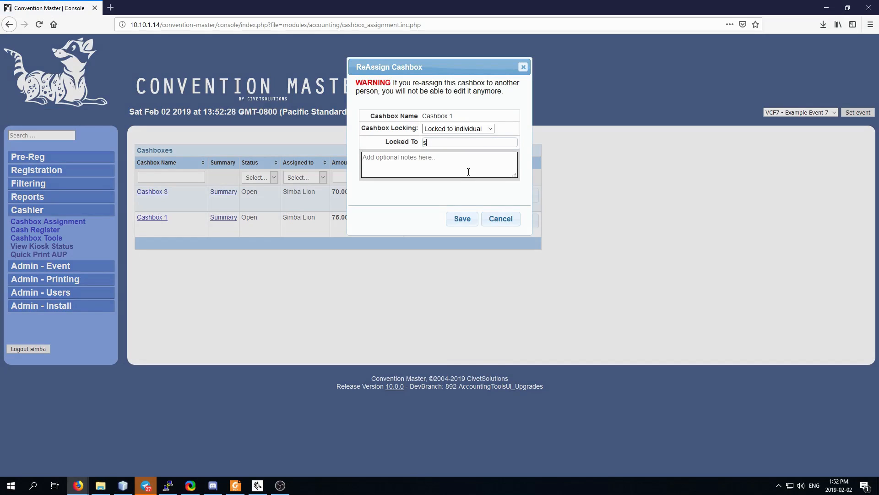
pyautogui.press('BackSpace')
pyautogui.press('BackSpace')
pyautogui.write('s')
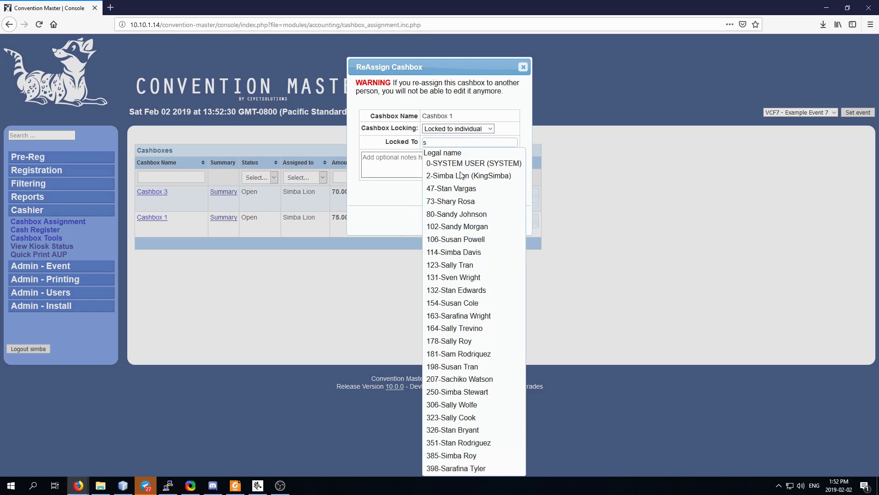
pyautogui.click(463, 278)
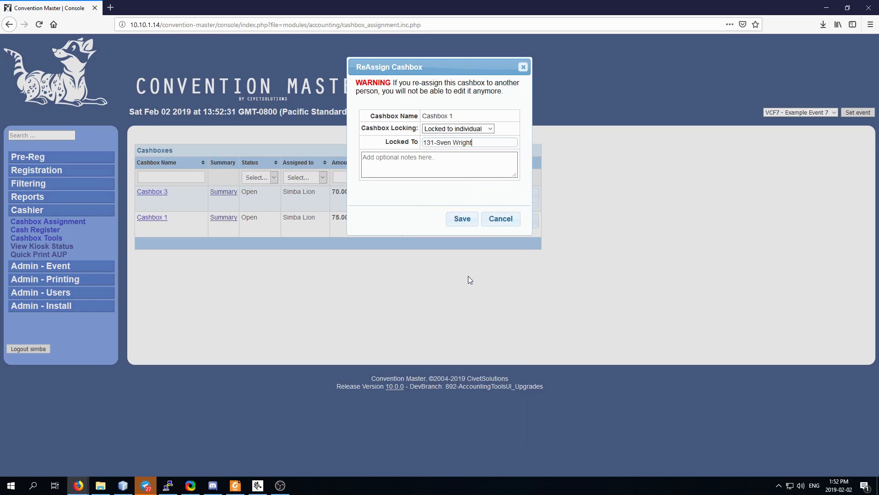
pyautogui.click(462, 220)
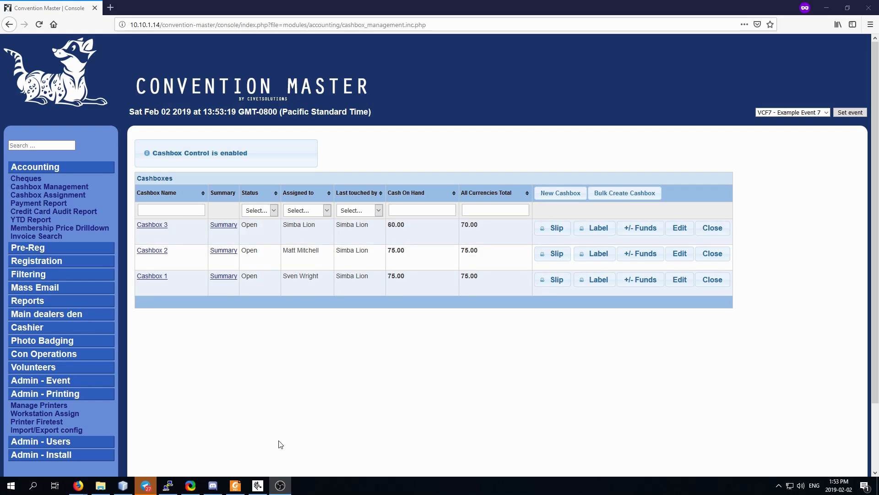
pyautogui.click(69, 187)
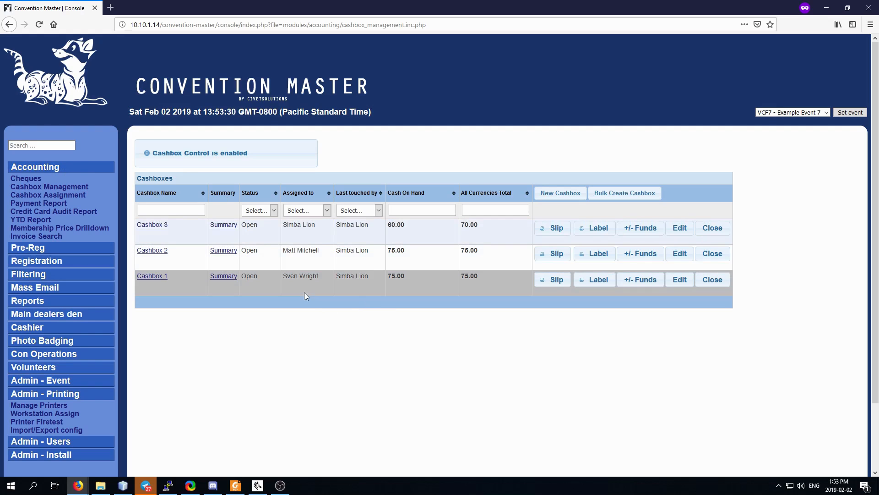
pyautogui.moveTo(283, 225); pyautogui.dragTo(314, 225)
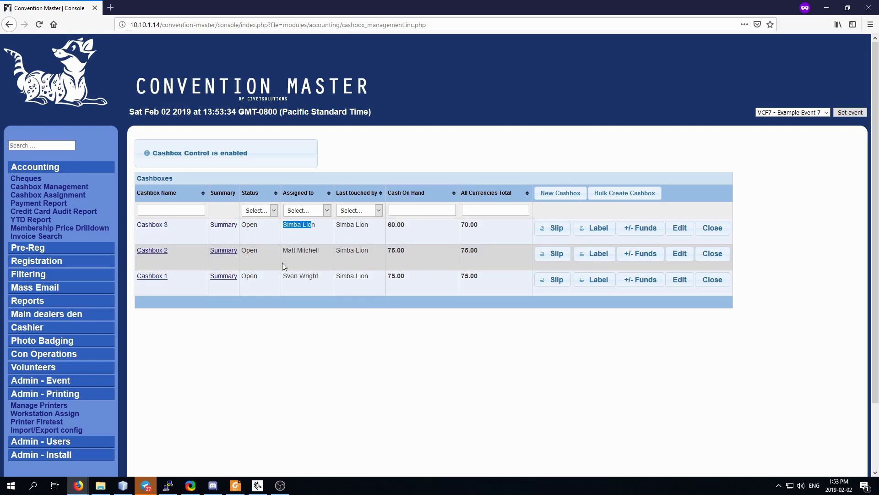
pyautogui.moveTo(285, 251); pyautogui.dragTo(319, 251)
pyautogui.moveTo(283, 277); pyautogui.dragTo(317, 277)
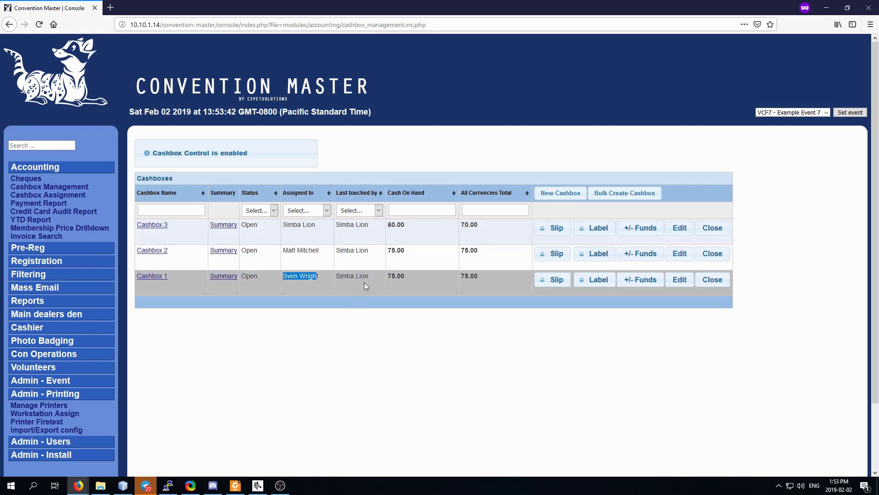
pyautogui.click(287, 249)
pyautogui.moveTo(287, 250); pyautogui.dragTo(312, 279)
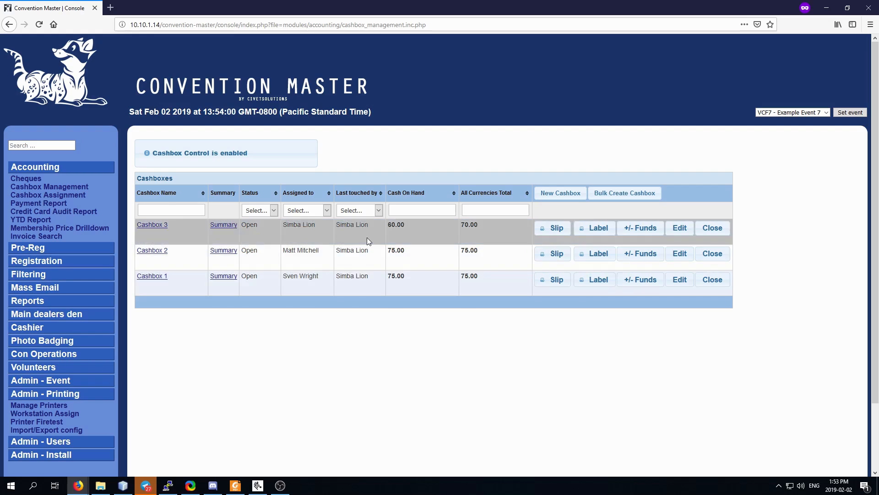
pyautogui.click(153, 250)
pyautogui.scroll(-2, 479, 339)
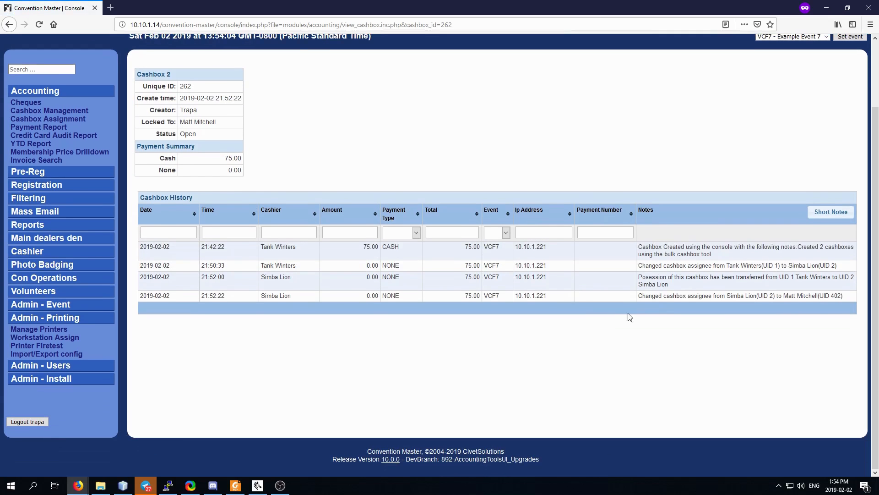
pyautogui.moveTo(644, 265); pyautogui.dragTo(837, 266)
pyautogui.moveTo(645, 278); pyautogui.dragTo(693, 290)
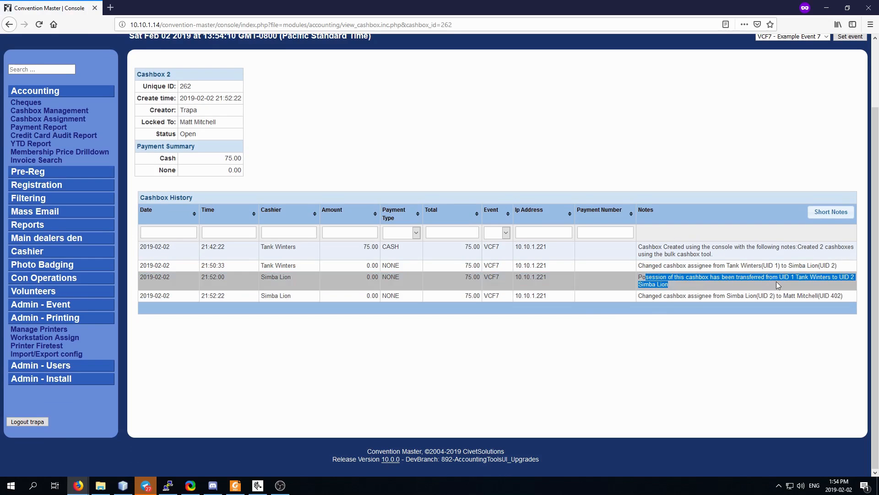
pyautogui.click(647, 296)
pyautogui.moveTo(649, 297); pyautogui.dragTo(847, 296)
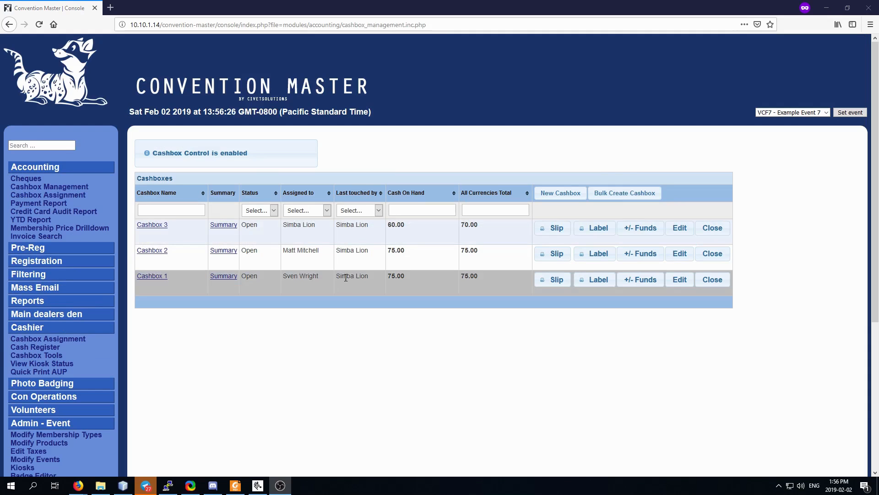
pyautogui.hotkey('alt', 'Tab')
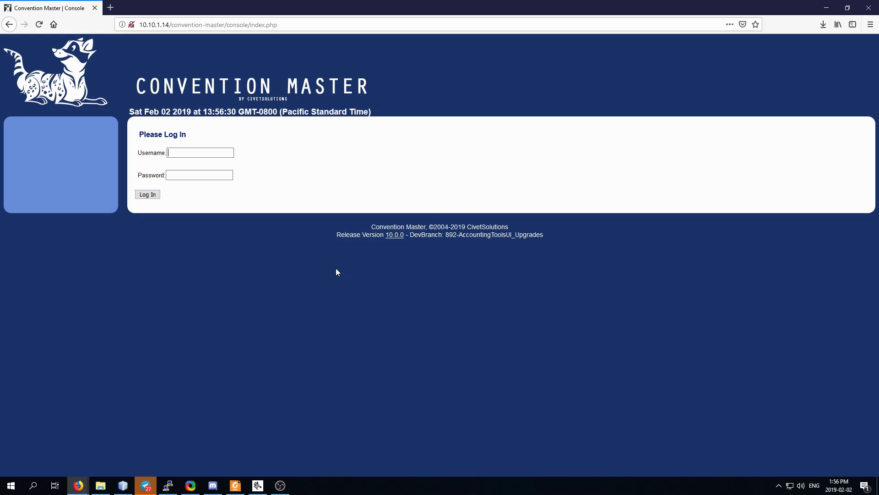
# Log in with the Cashbox 2 holder's username and password.
pyautogui.write('matt')
pyautogui.press('Tab')
pyautogui.write('••••••••••')
pyautogui.press('Return')
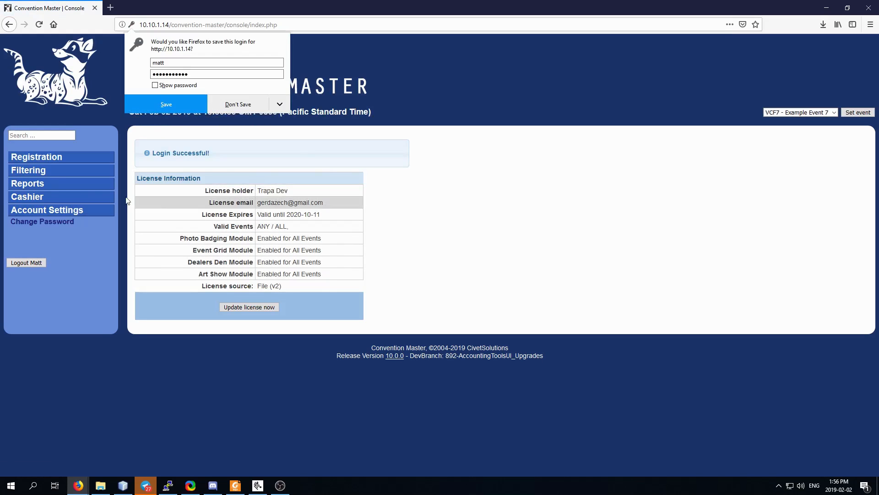
# Open the Cash Register and bring up the answers for using Cashbox 2.
pyautogui.click(51, 202)
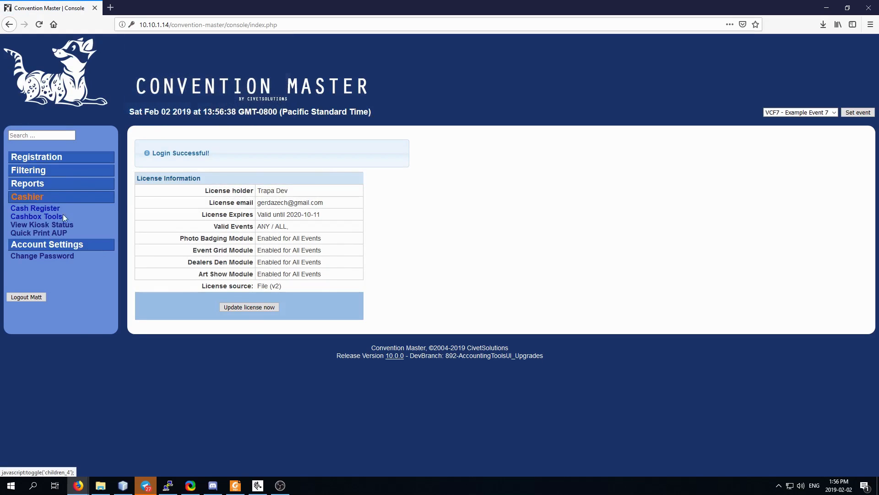
pyautogui.click(40, 210)
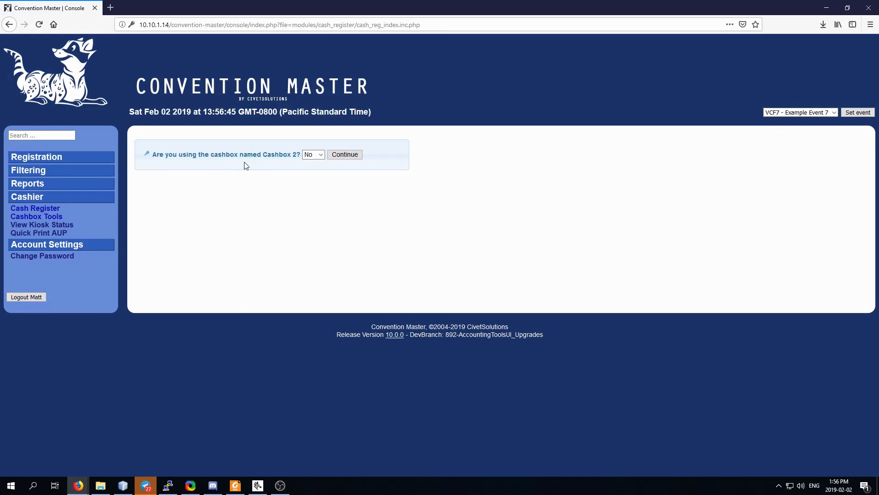
pyautogui.click(316, 155)
# Decline using Cashbox 2 and review the resulting Cashbox Needed warning.
pyautogui.click(315, 167)
pyautogui.click(345, 155)
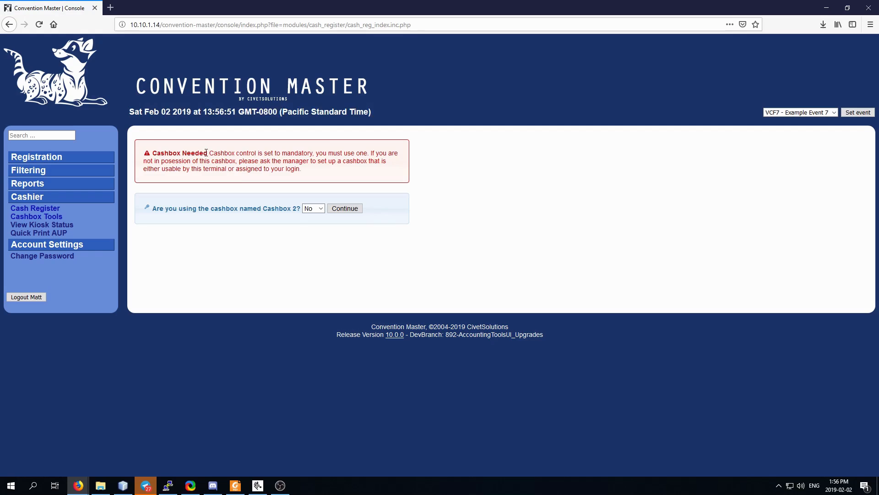
pyautogui.tripleClick(162, 151)
pyautogui.click(292, 181)
# Answer Yes to using Cashbox 2 and enter the cash register sale screen.
pyautogui.click(303, 208)
pyautogui.click(309, 228)
pyautogui.click(350, 210)
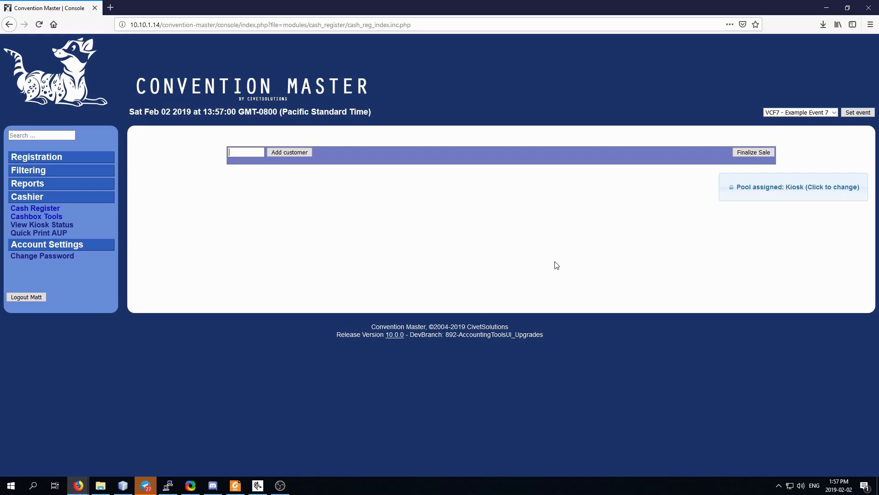
pyautogui.hotkey('alt', 'Tab')
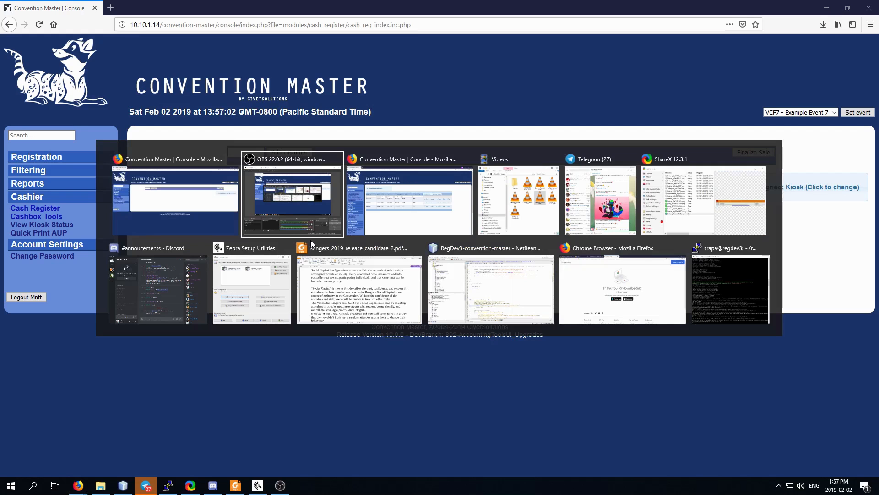
# Check who last touched Cashbox 2 in the manager's Cashbox Management list, then reopen the Cash Register.
pyautogui.hotkey('alt', 'Tab')
pyautogui.click(56, 188)
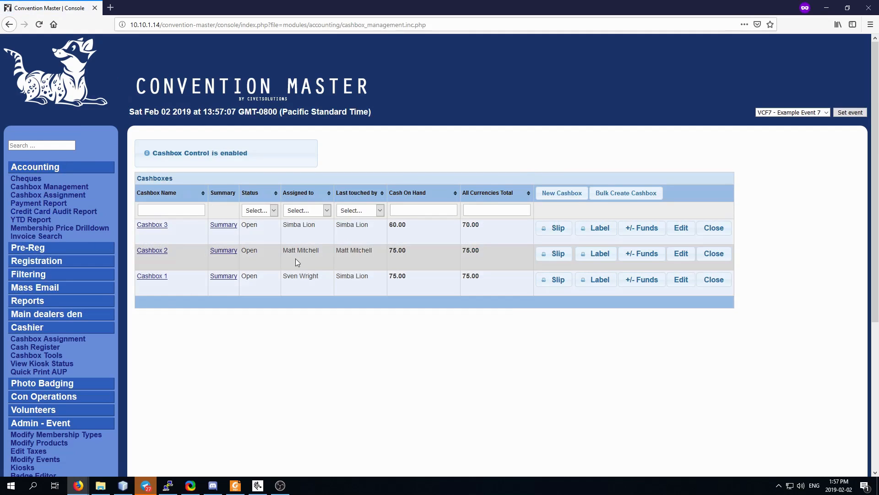
pyautogui.moveTo(336, 250); pyautogui.dragTo(373, 250)
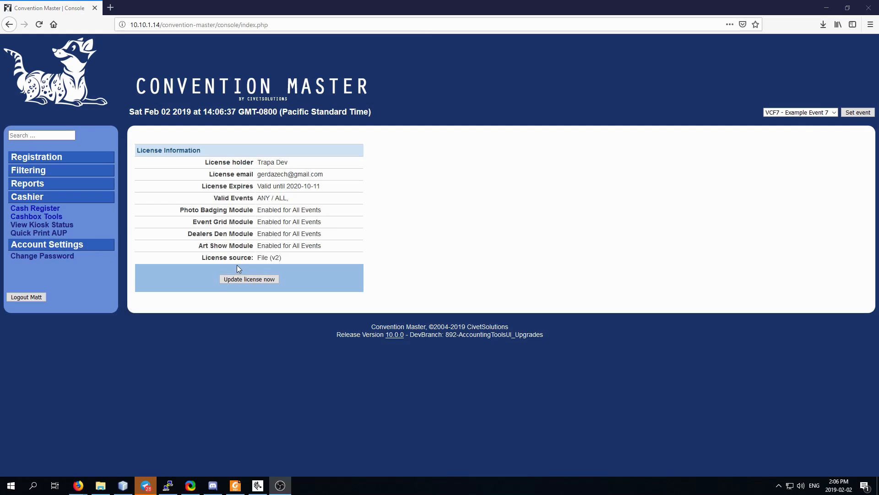
pyautogui.click(34, 212)
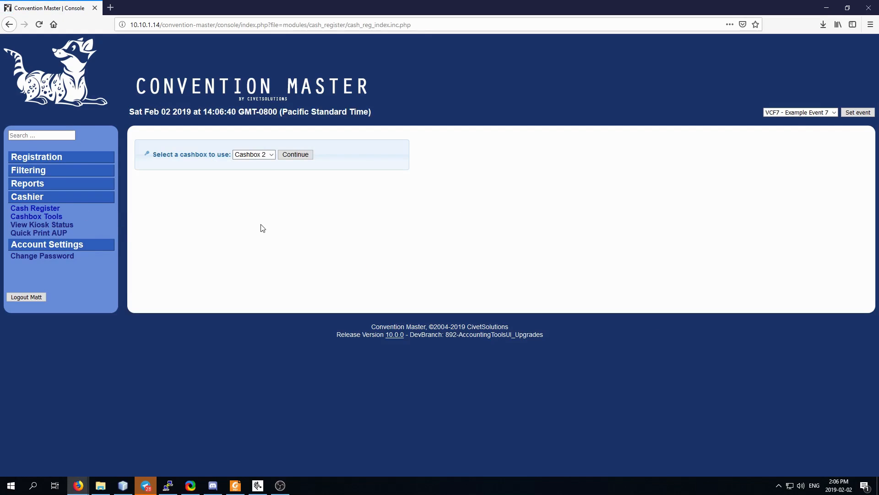
# Start the Cash Register with Cashbox 2 chosen in the cashbox dropdown.
pyautogui.click(271, 156)
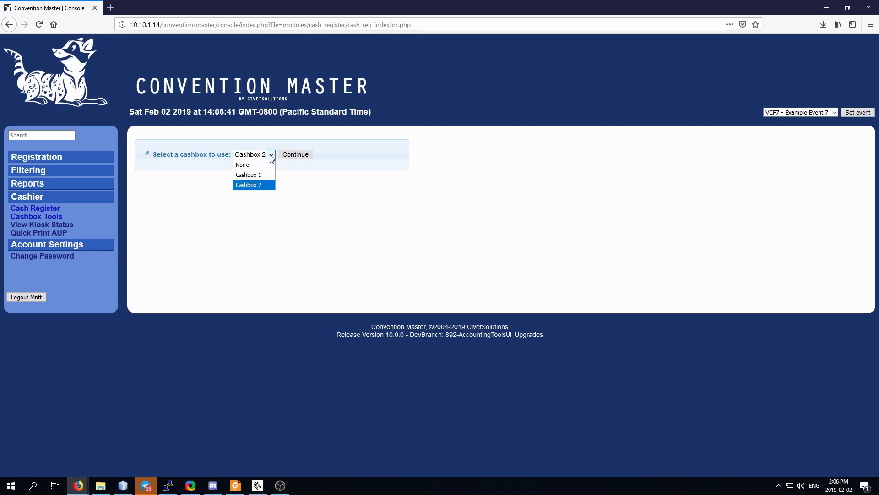
pyautogui.click(265, 186)
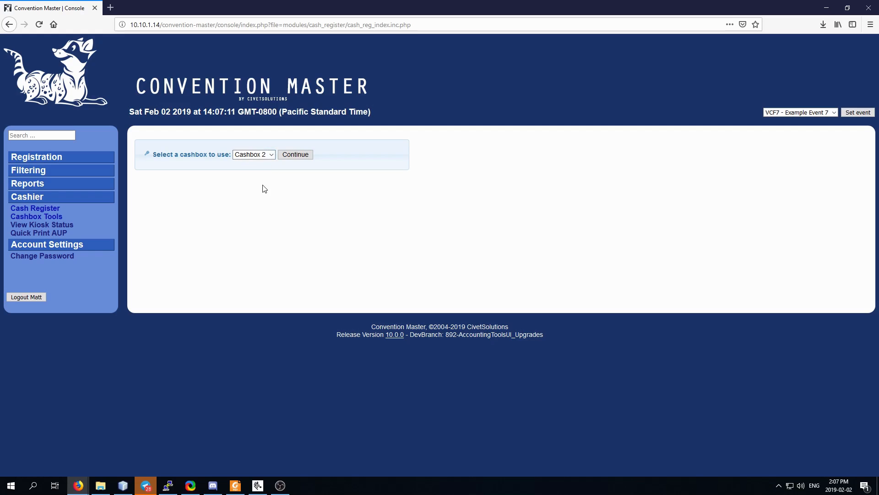
pyautogui.click(273, 156)
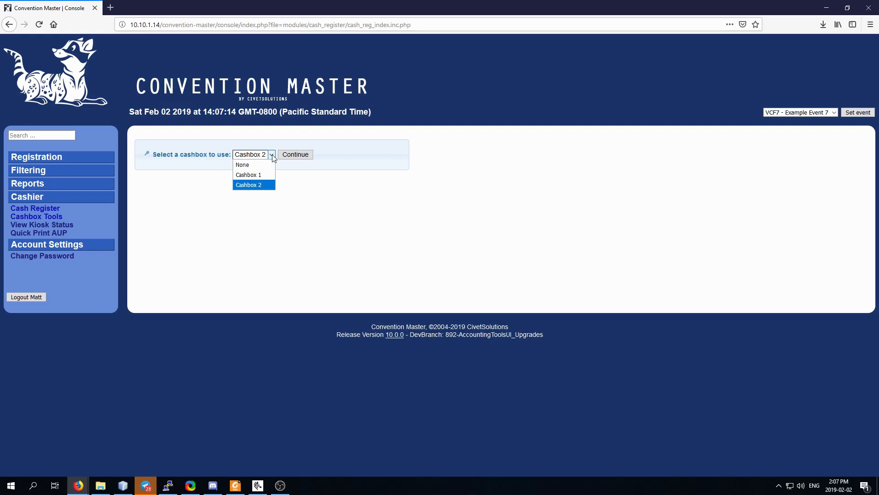
pyautogui.click(261, 185)
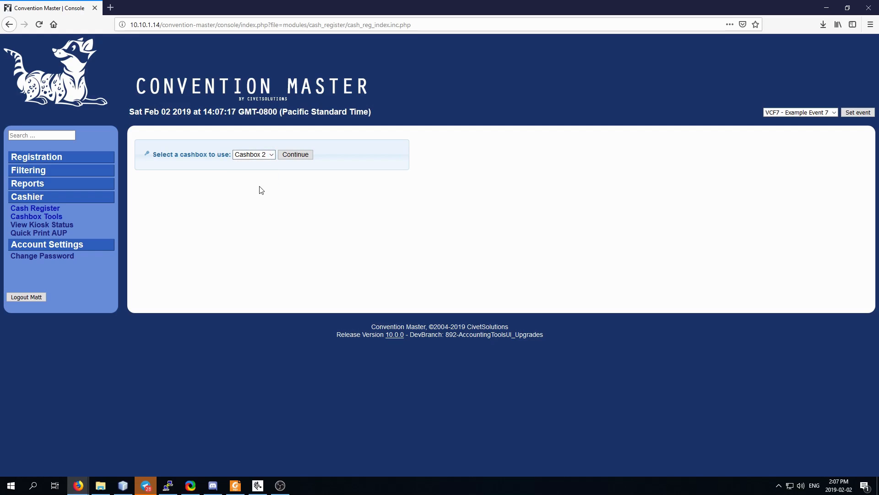
pyautogui.click(305, 155)
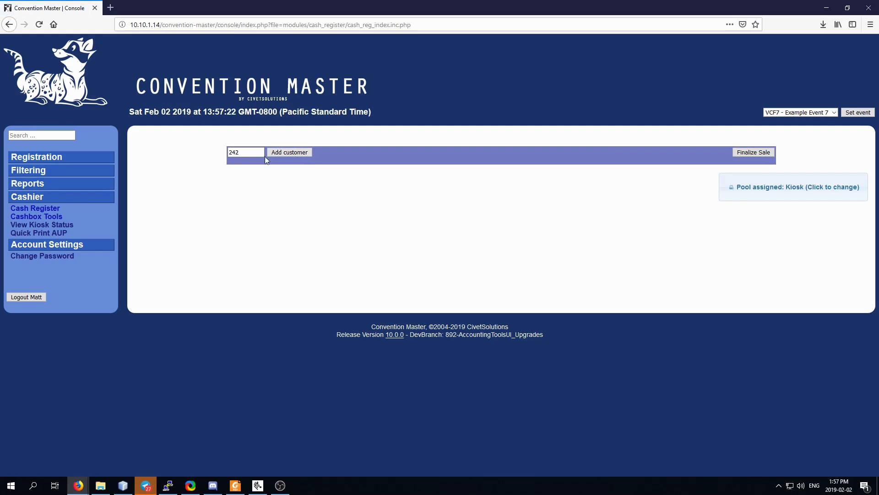
# Sell the attendee's $55 PREREG1 registration, paid with $55.00 cash, and return to the empty register.
pyautogui.click(282, 153)
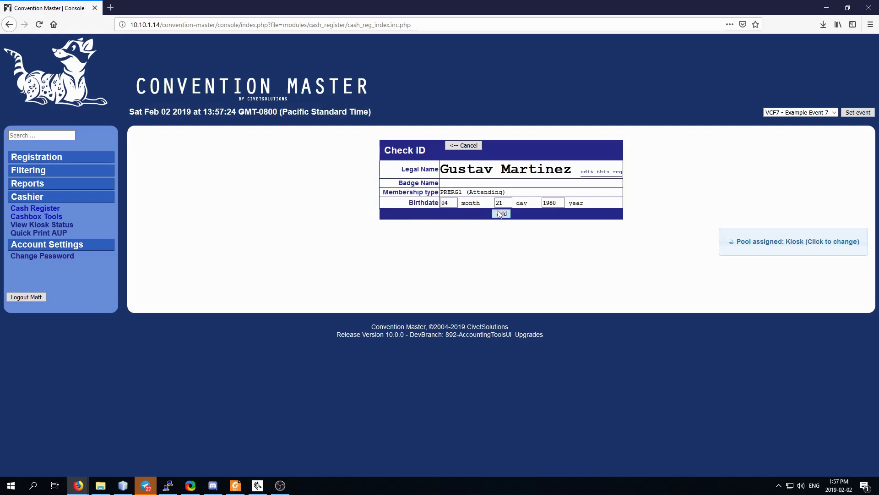
pyautogui.click(500, 213)
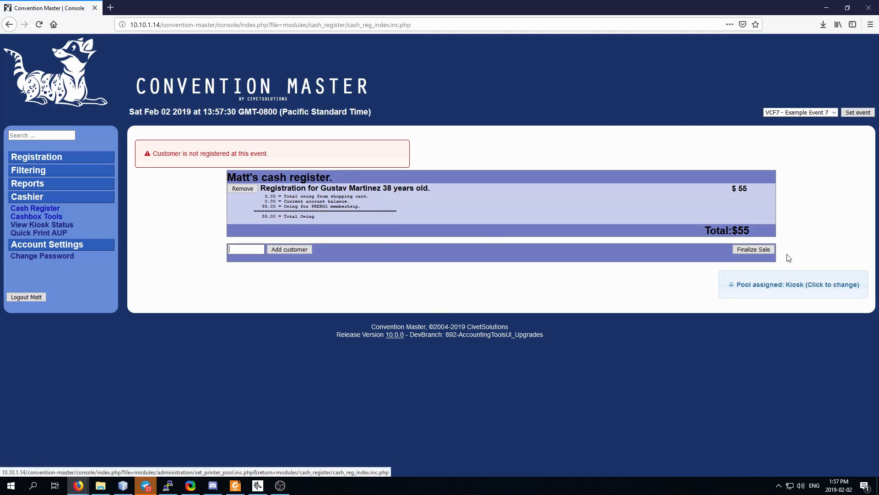
pyautogui.click(766, 250)
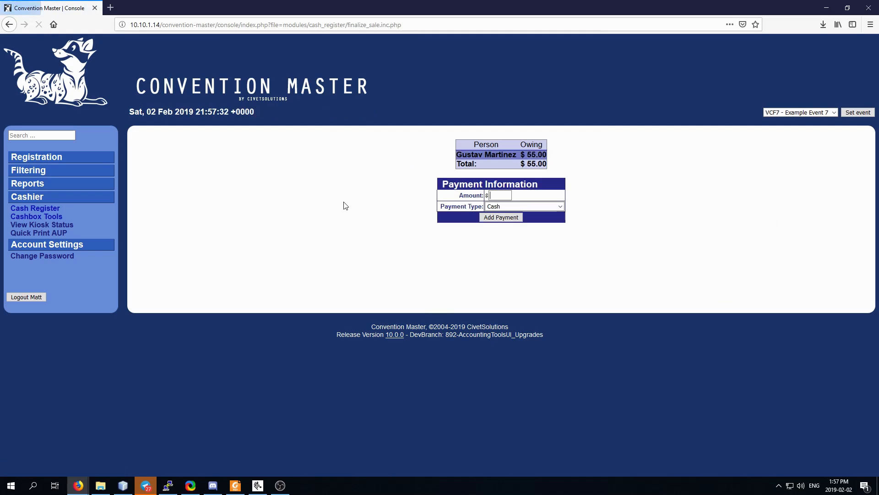
pyautogui.click(512, 196)
pyautogui.write('55.00')
pyautogui.click(501, 218)
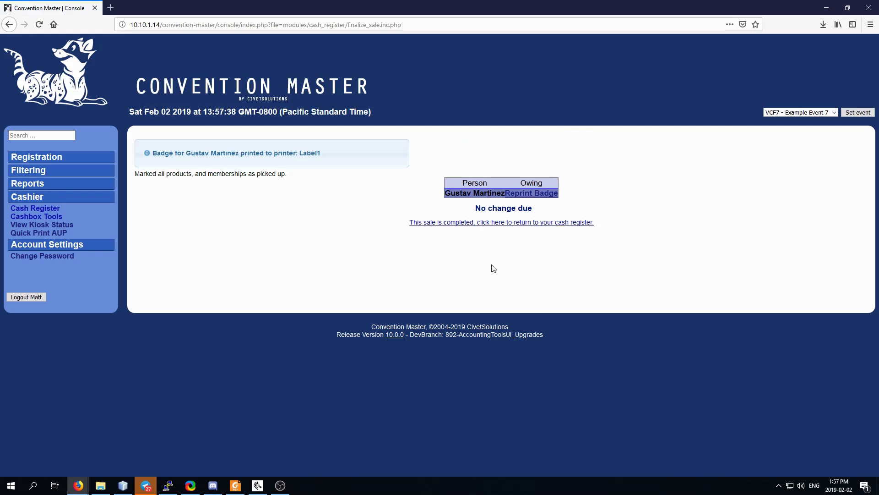
pyautogui.click(476, 223)
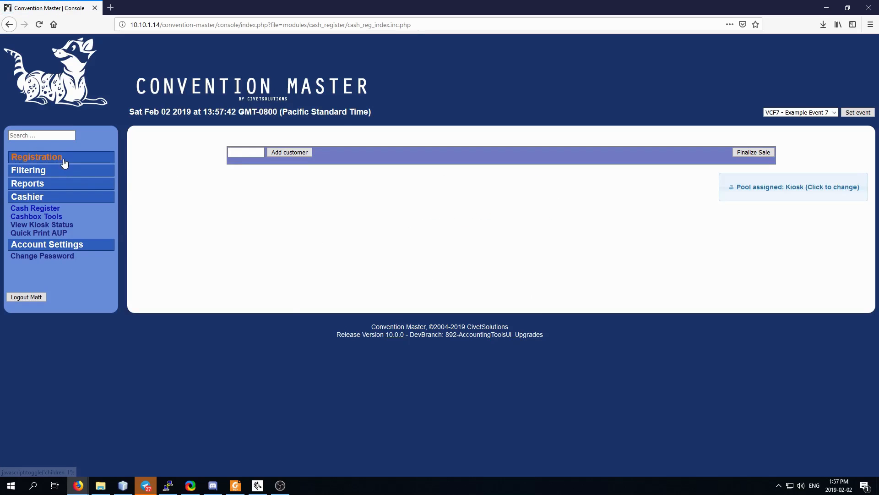
# Look up the second attendee by customer number and add their registration to the register.
pyautogui.hotkey('alt', 'Tab')
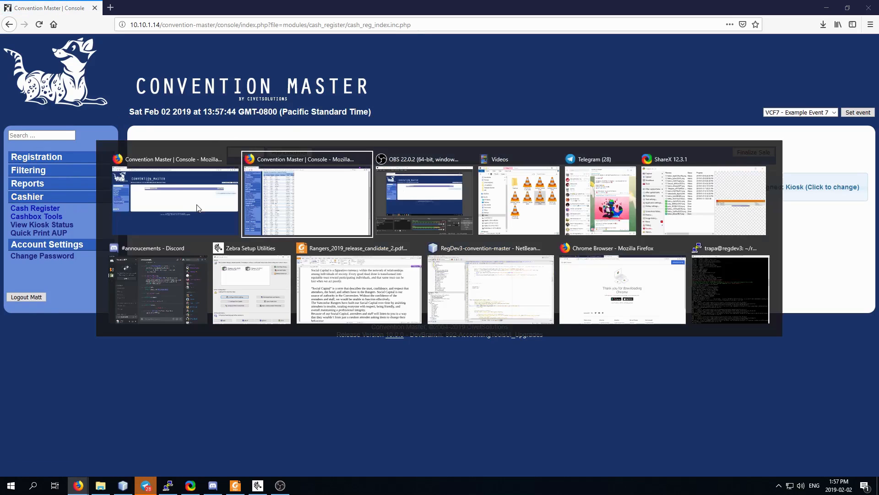
pyautogui.hotkey('alt', 'Tab')
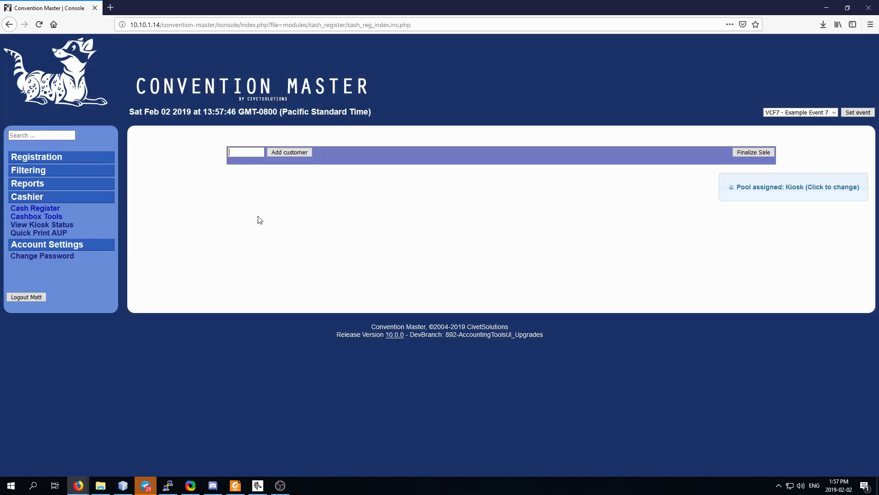
pyautogui.write('942')
pyautogui.press('Return')
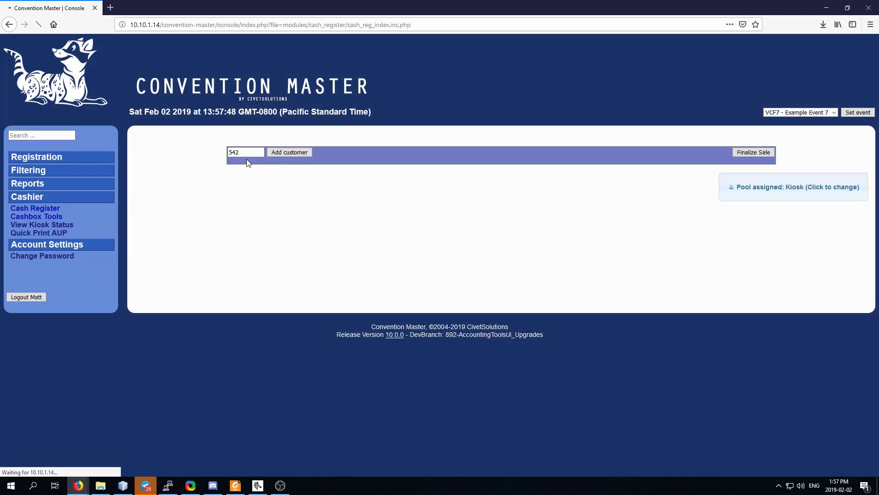
pyautogui.click(506, 216)
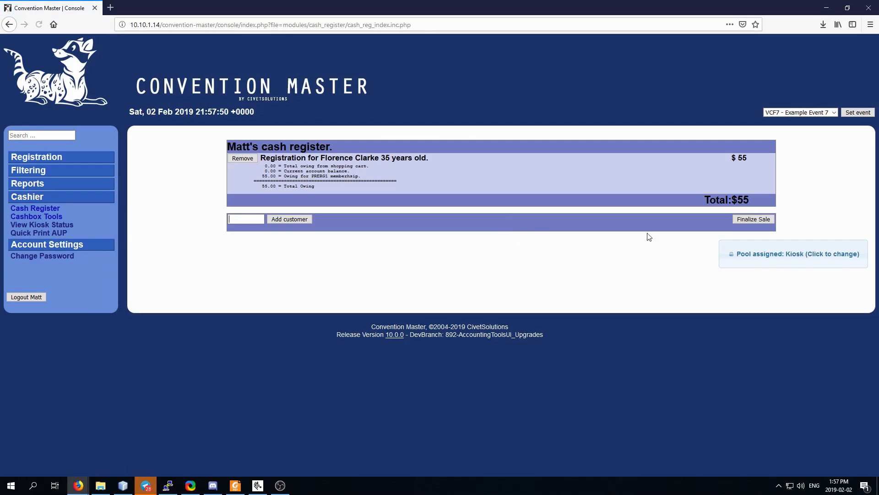
# Finalize the $55 sale with cash payments of $24 and then $31.
pyautogui.click(756, 221)
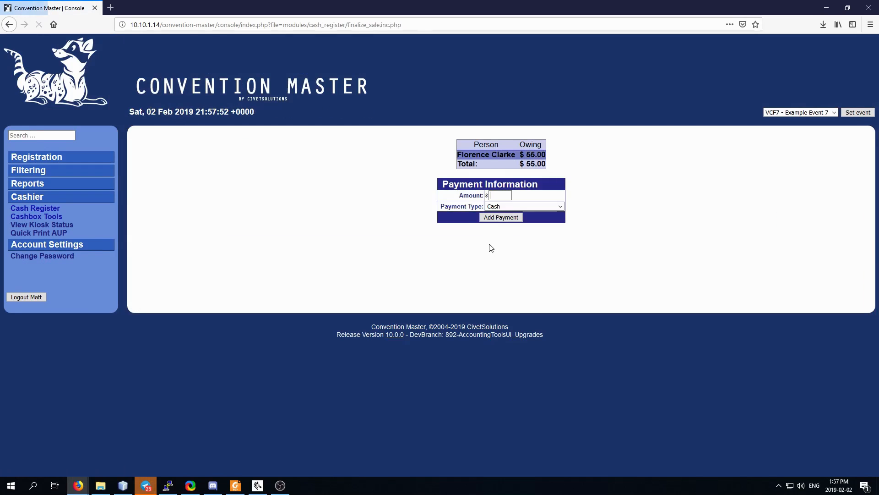
pyautogui.write('24')
pyautogui.click(501, 217)
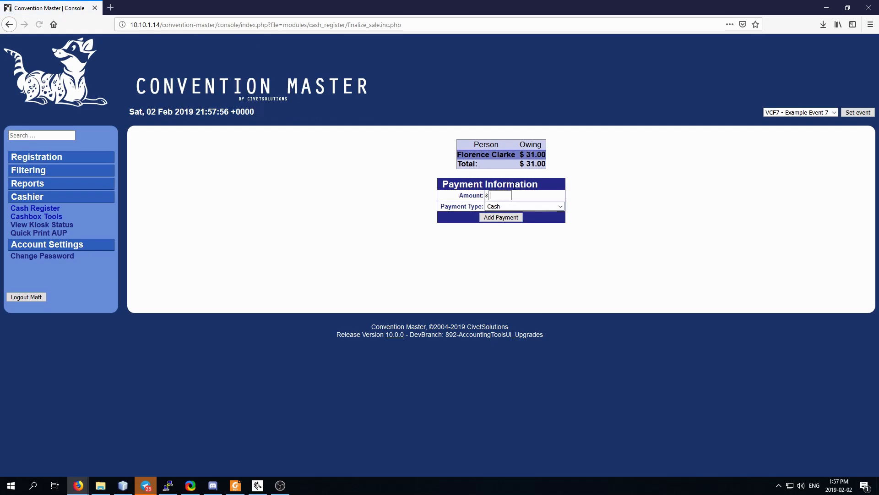
pyautogui.click(501, 218)
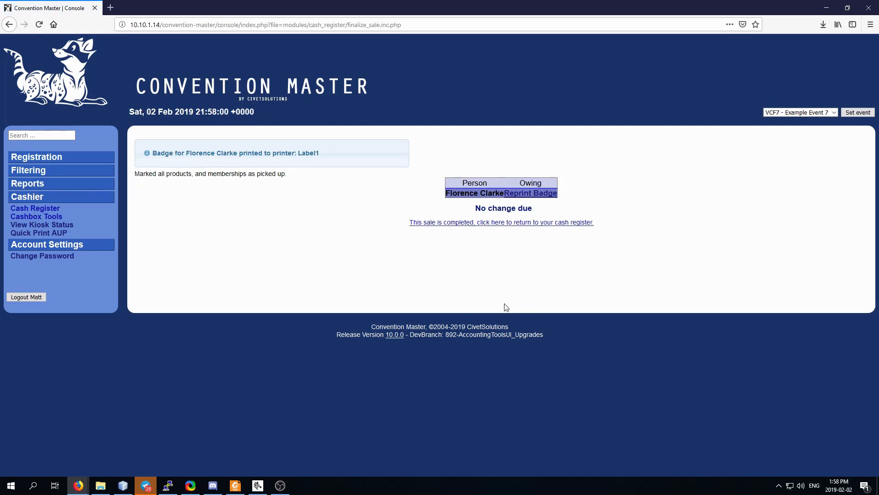
pyautogui.hotkey('alt', 'Tab')
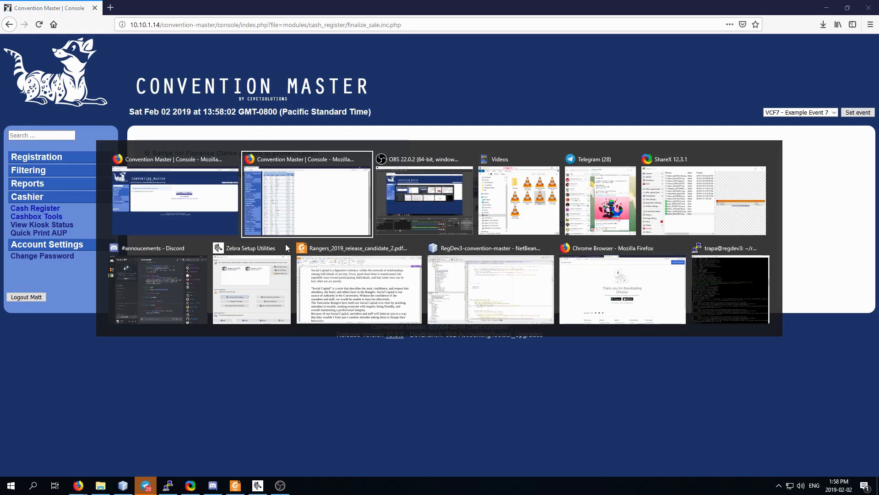
pyautogui.scroll(4, 98, 145)
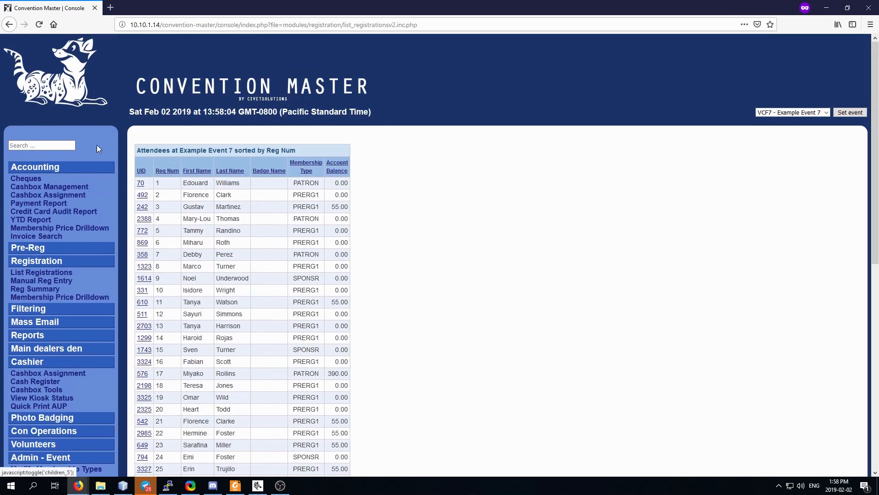
pyautogui.click(57, 187)
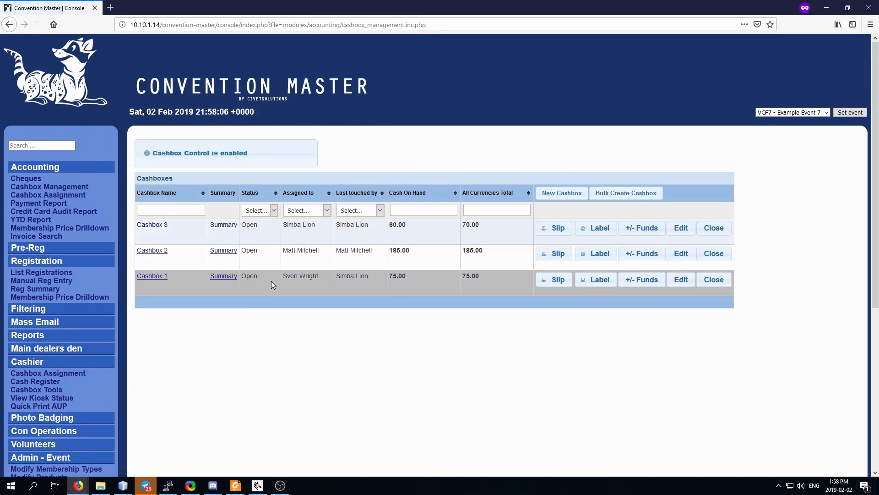
pyautogui.click(152, 251)
pyautogui.scroll(-5, 584, 270)
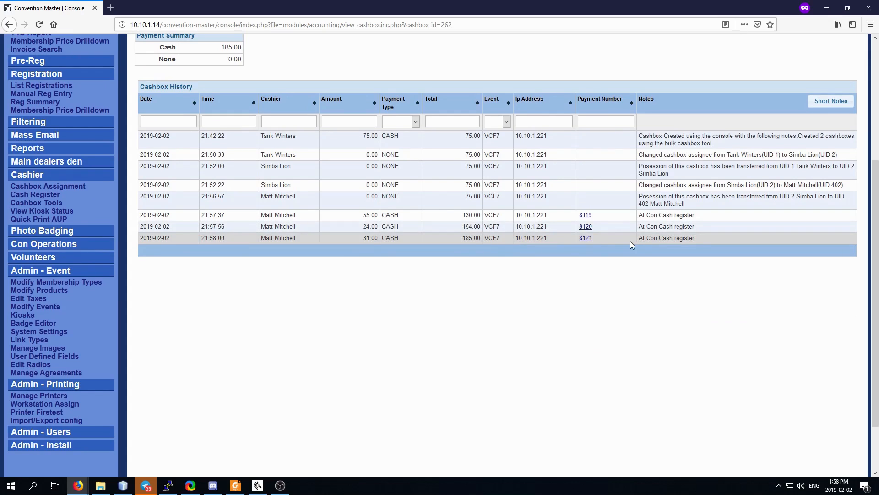
pyautogui.click(588, 218)
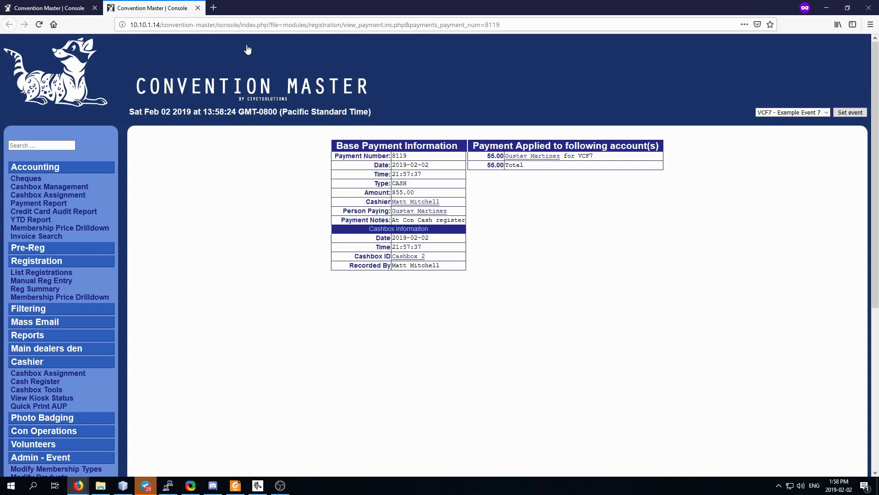
pyautogui.click(197, 8)
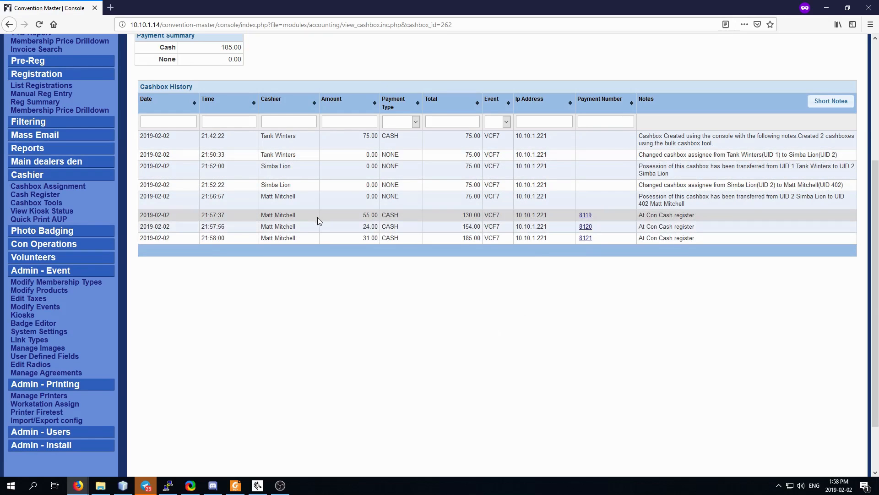
pyautogui.scroll(3, 307, 240)
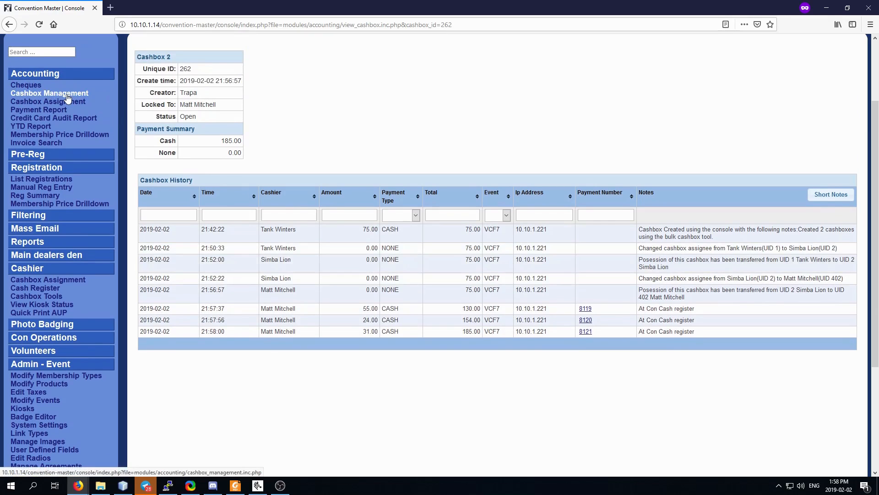
pyautogui.click(67, 96)
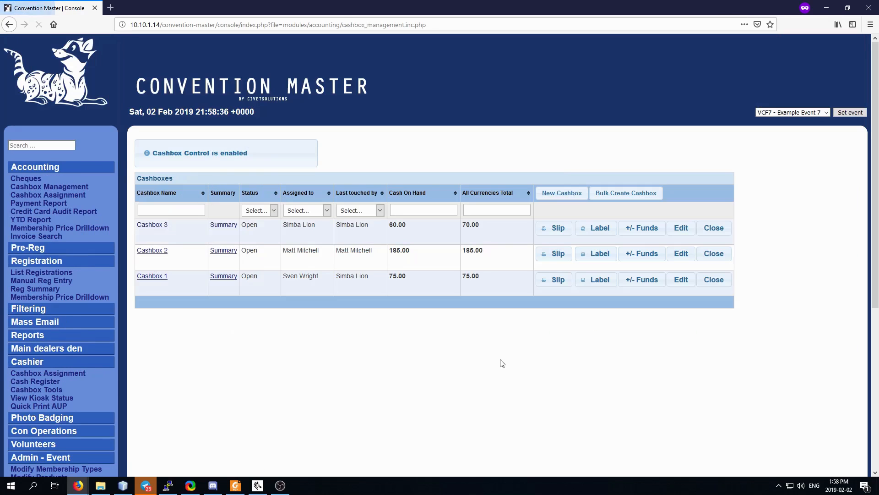
pyautogui.moveTo(411, 251); pyautogui.dragTo(390, 252)
pyautogui.click(431, 251)
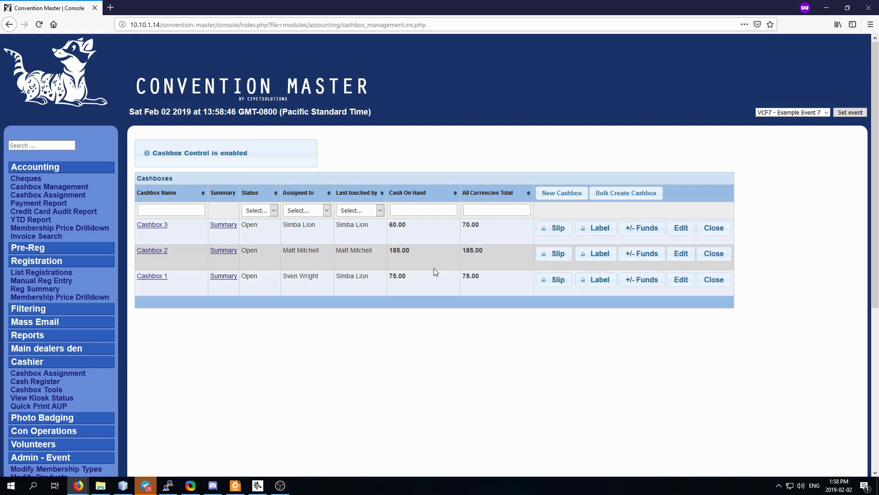
pyautogui.hotkey('alt', 'Tab')
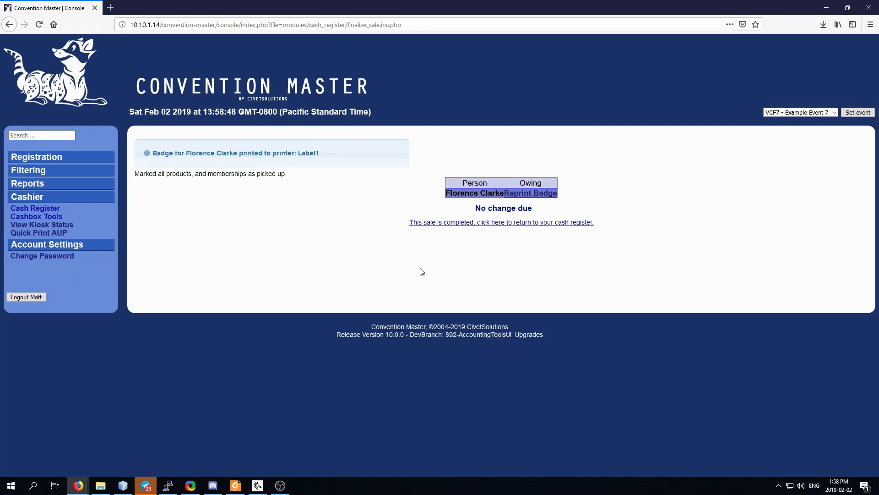
# From Cashbox Tools, open Cashbox 2's printable status slip showing the $185.00 balance.
pyautogui.click(40, 217)
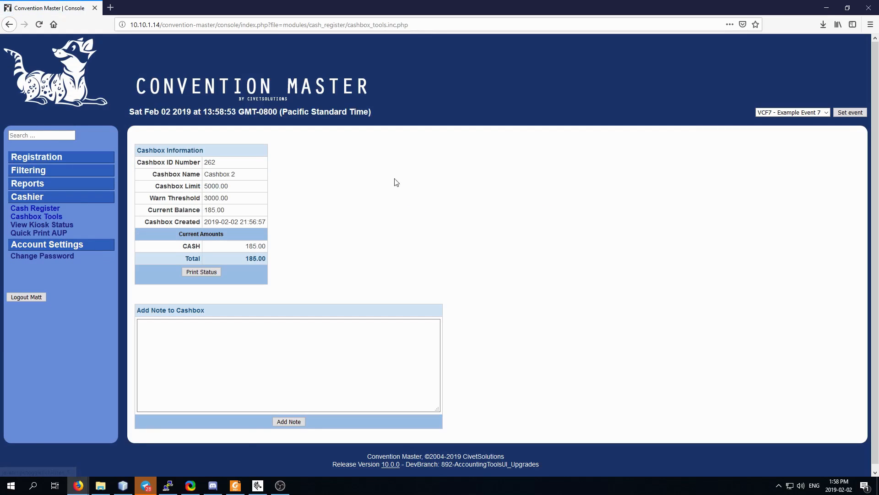
pyautogui.scroll(-1, 378, 267)
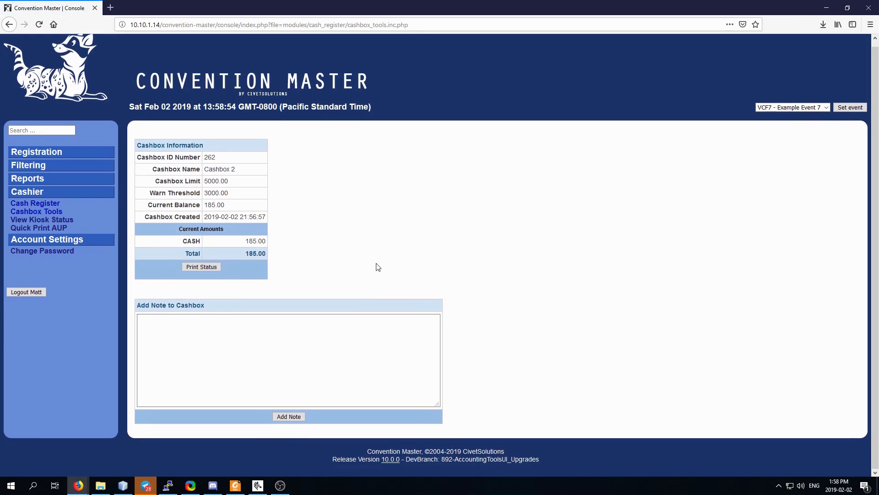
pyautogui.click(200, 266)
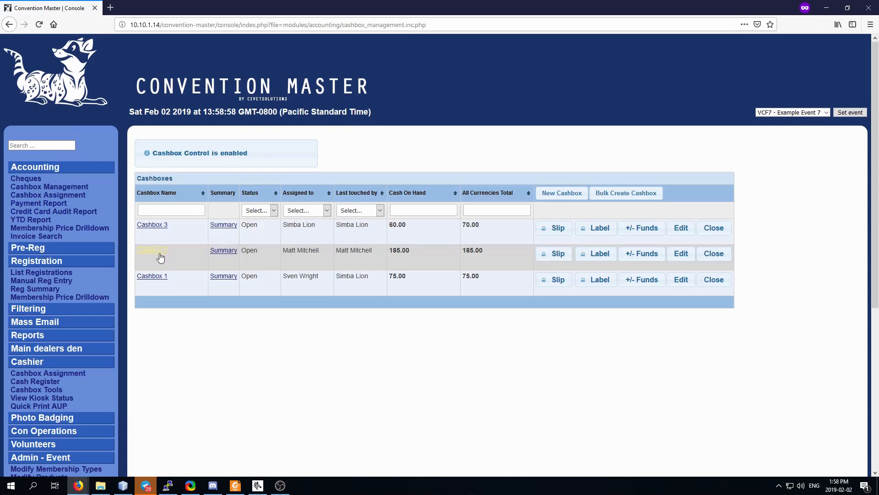
pyautogui.click(223, 253)
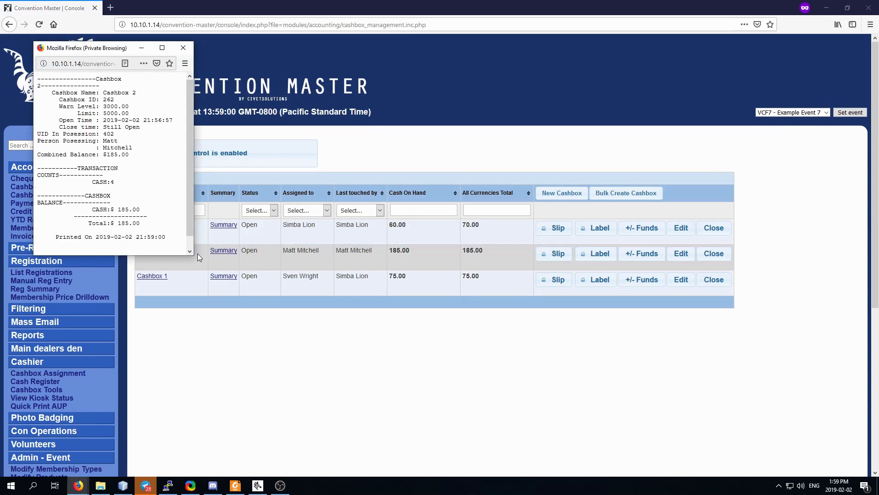
pyautogui.moveTo(192, 252); pyautogui.dragTo(390, 255)
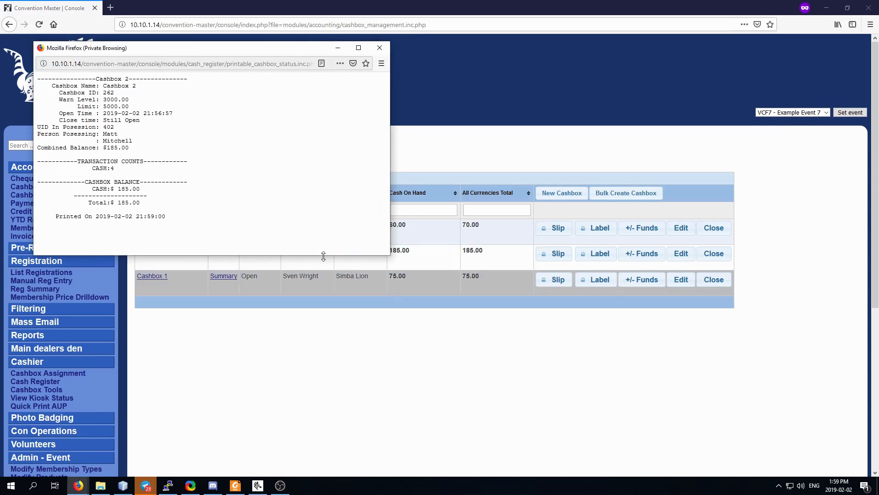
pyautogui.tripleClick(192, 231)
pyautogui.moveTo(145, 192); pyautogui.dragTo(34, 76)
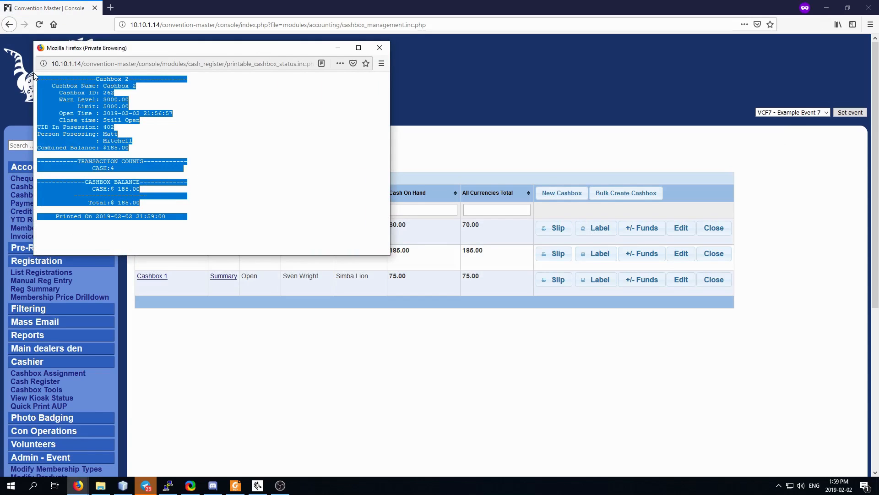
pyautogui.click(160, 122)
pyautogui.moveTo(183, 224); pyautogui.dragTo(27, 79)
pyautogui.click(172, 194)
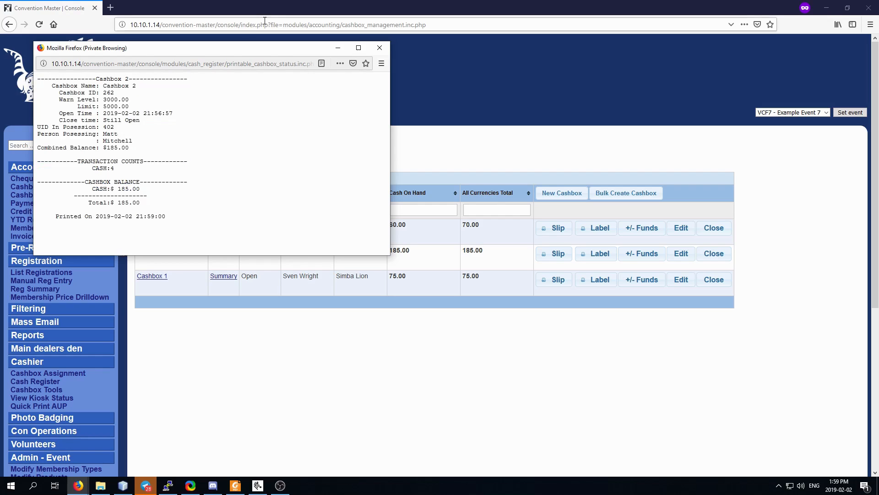
pyautogui.moveTo(239, 54); pyautogui.dragTo(279, 100)
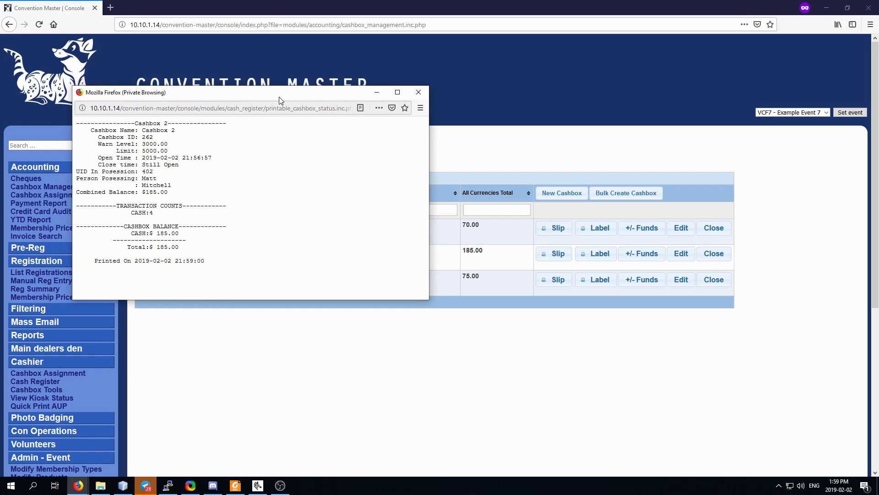
pyautogui.moveTo(188, 252); pyautogui.dragTo(114, 224)
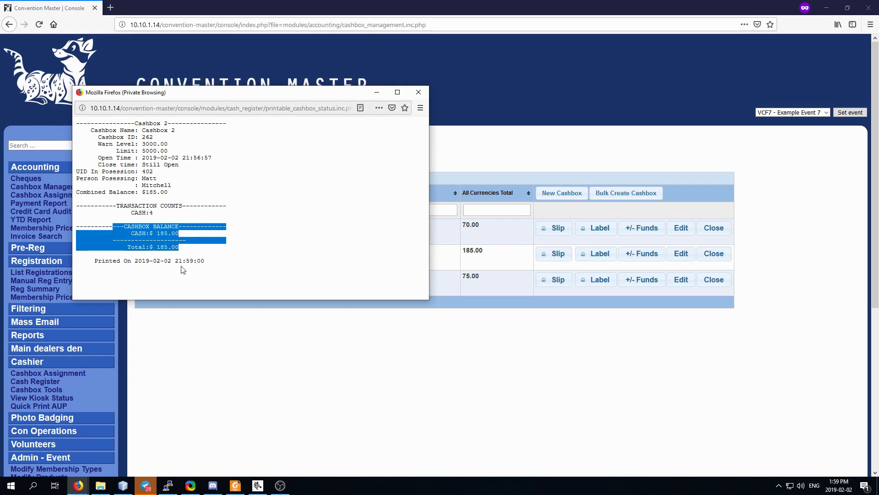
pyautogui.click(187, 252)
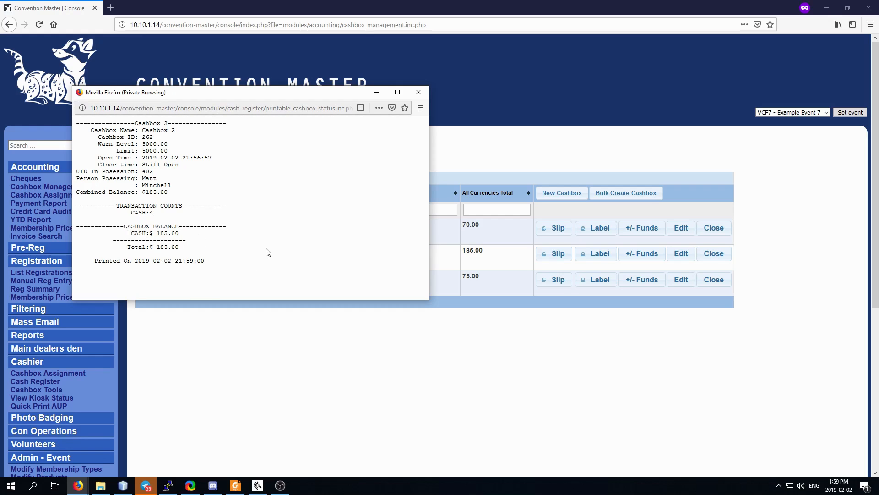
pyautogui.hotkey('alt', 'Tab')
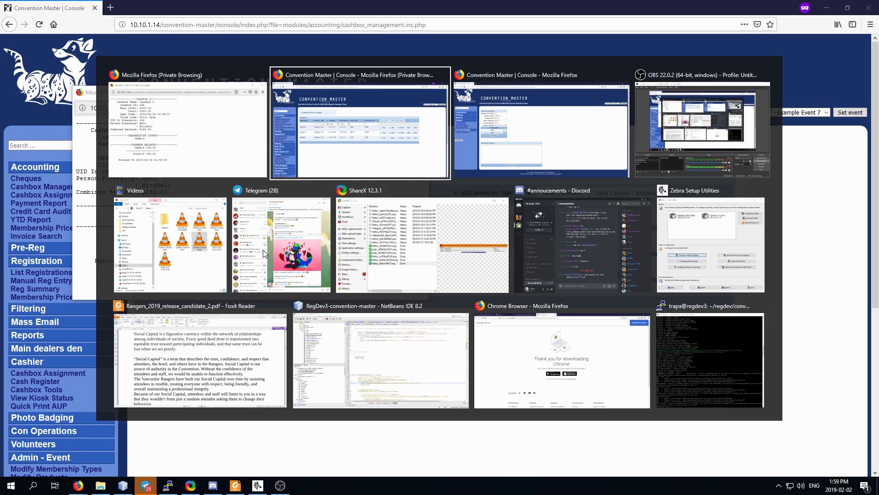
pyautogui.hotkey('alt', 'Tab')
# Add a Cashbox 2 note saying the recorded $31 cash sale was actually a cheque.
pyautogui.click(18, 205)
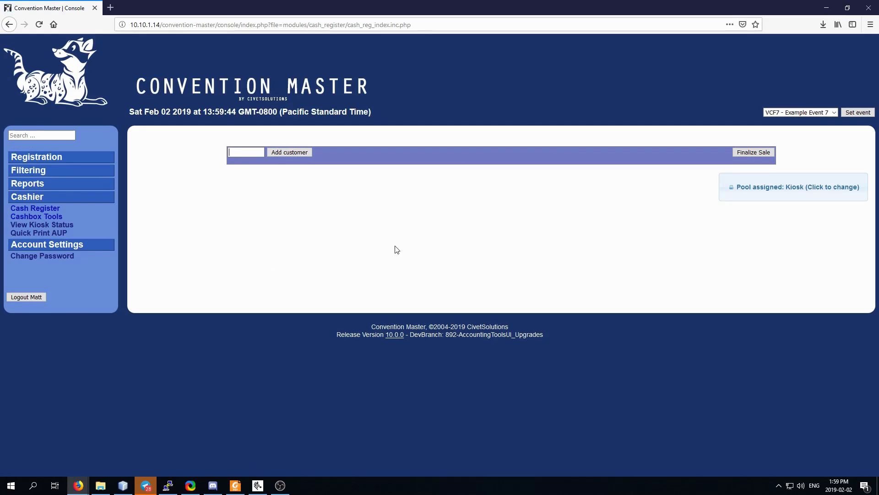
pyautogui.click(23, 218)
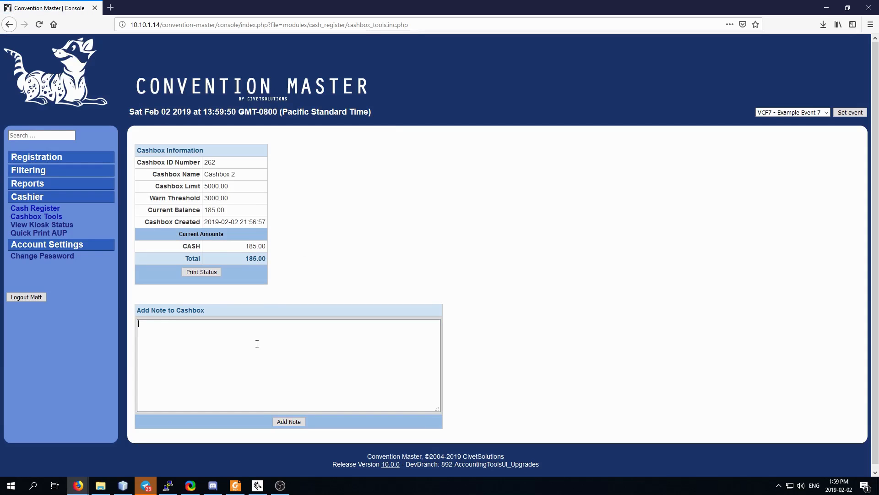
pyautogui.write('Hey, I just recorded a 31$ Cash sale, but in actuali')
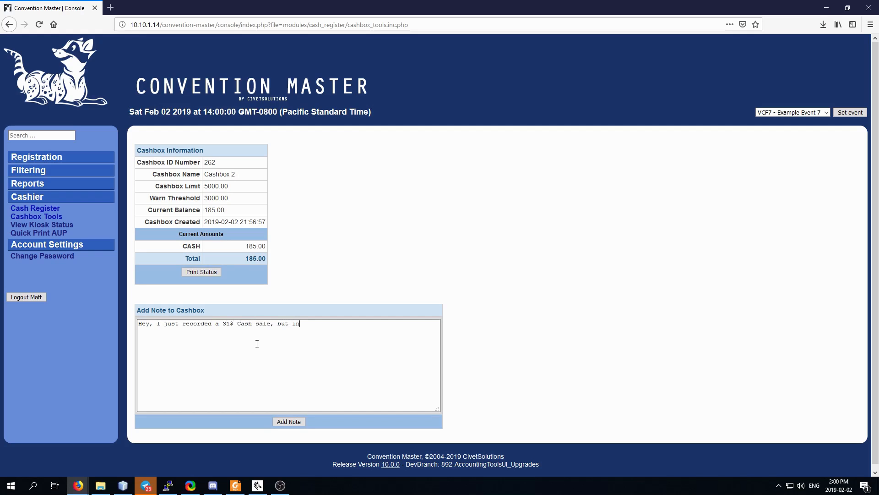
pyautogui.write('ty, it was a cheque.')
pyautogui.click(296, 422)
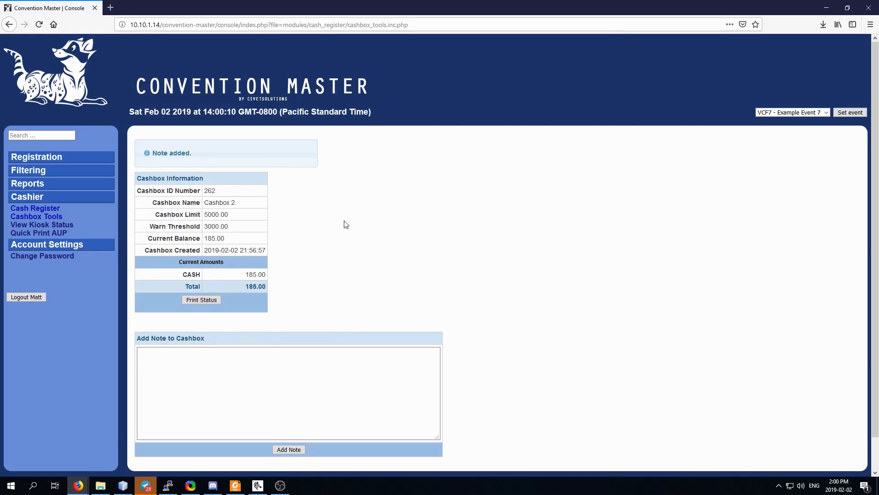
pyautogui.hotkey('alt', 'Tab')
pyautogui.hotkey('alt', 'Tab')
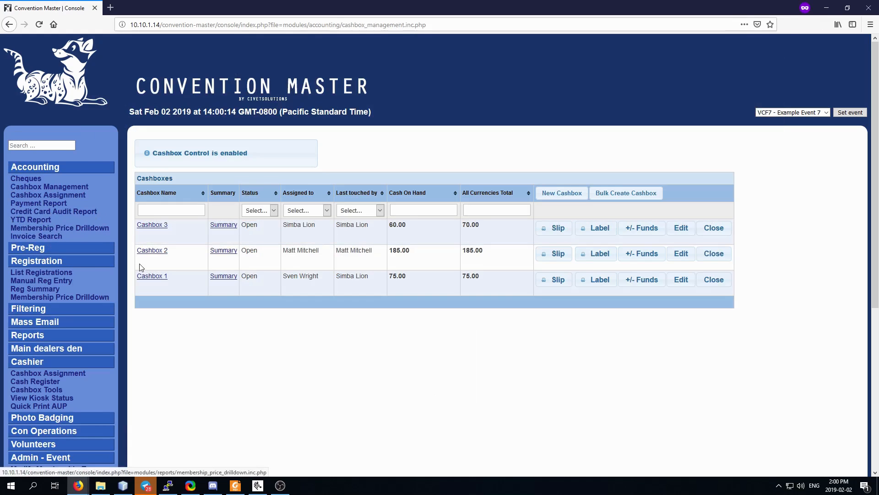
# Check Cashbox 2's history shows the cheque note as its latest 0.00 entry.
pyautogui.click(156, 251)
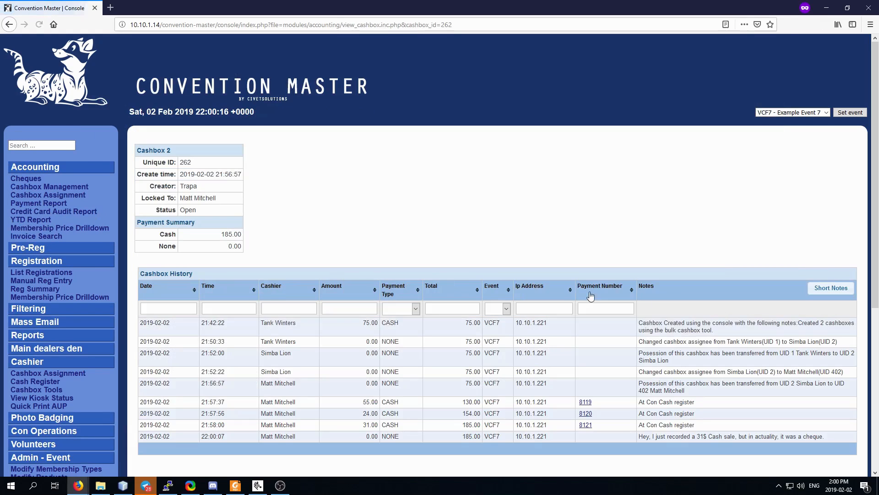
pyautogui.scroll(-4, 684, 274)
pyautogui.moveTo(639, 249); pyautogui.dragTo(840, 258)
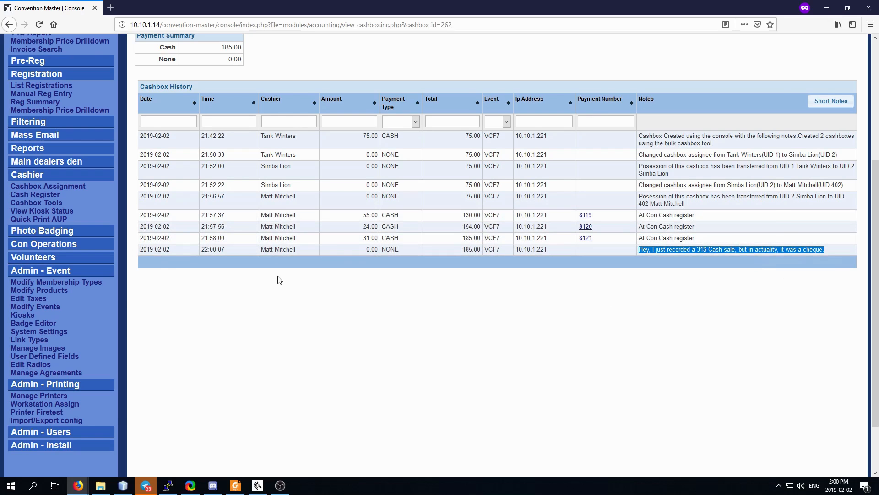
pyautogui.hotkey('alt', 'Tab')
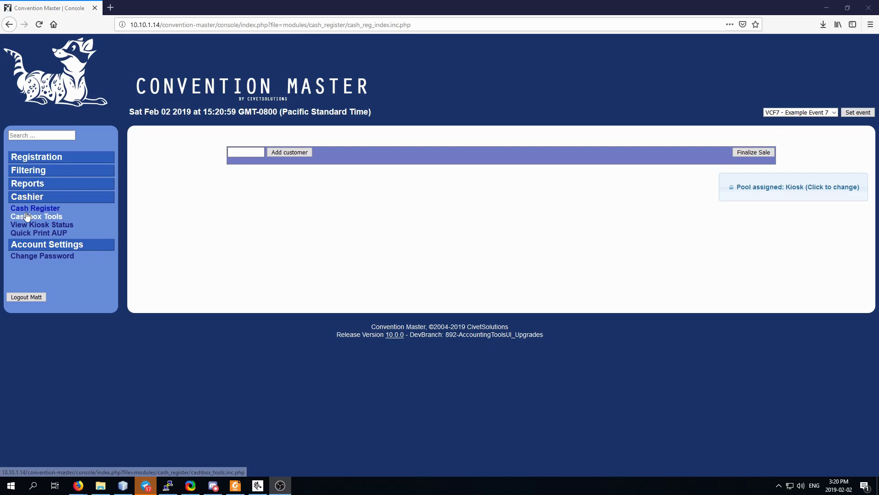
# Close out Cashbox 2 from the cashier's side after reviewing the three-item close-out checklist.
pyautogui.click(37, 217)
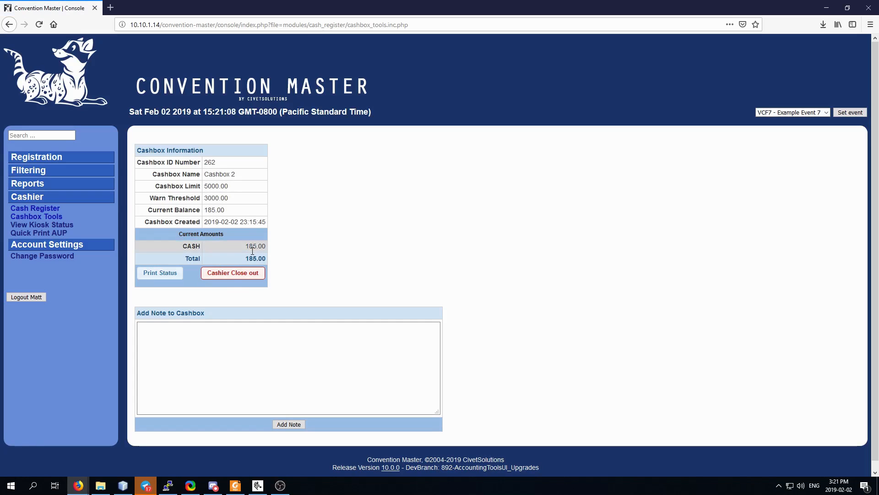
pyautogui.click(234, 275)
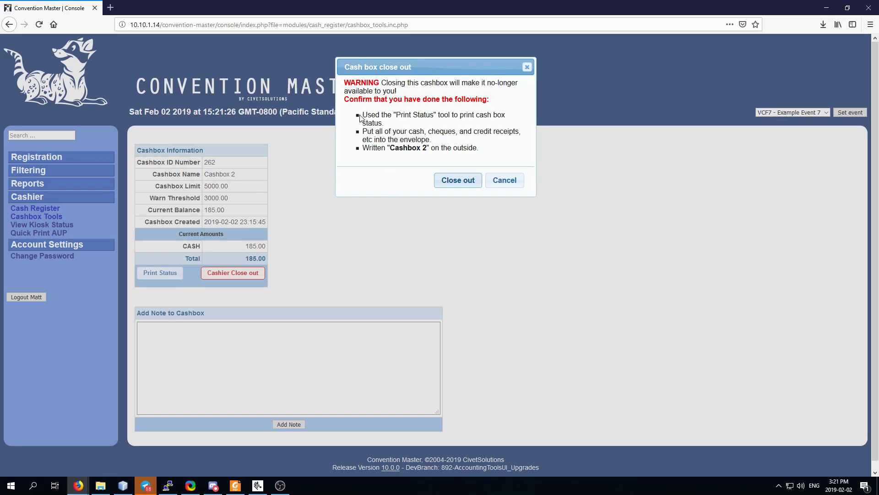
pyautogui.moveTo(363, 115); pyautogui.dragTo(405, 124)
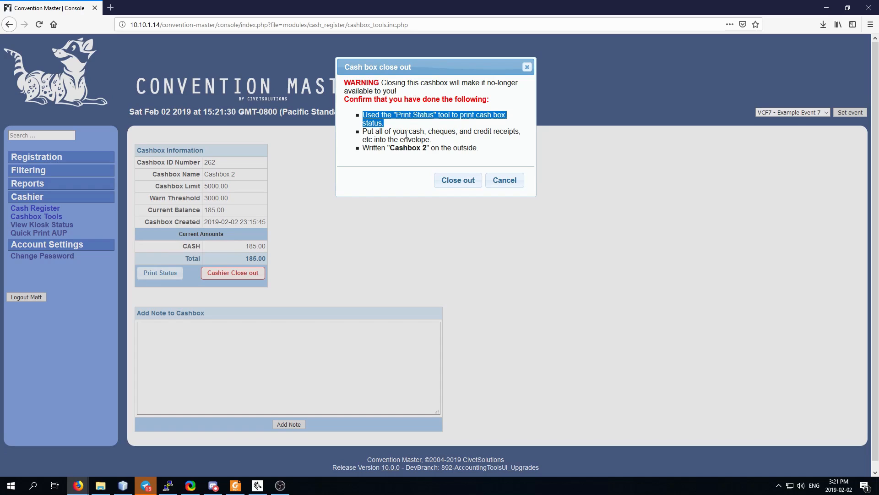
pyautogui.moveTo(405, 131); pyautogui.dragTo(454, 140)
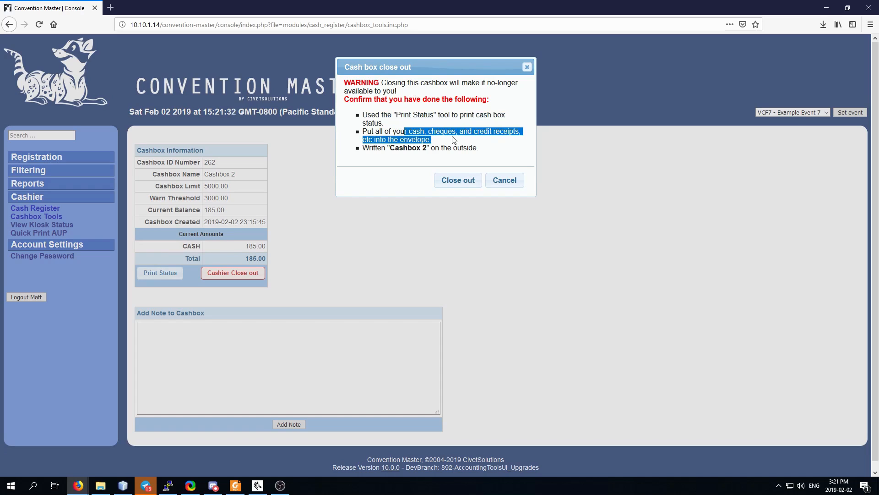
pyautogui.moveTo(371, 149); pyautogui.dragTo(475, 148)
pyautogui.click(412, 158)
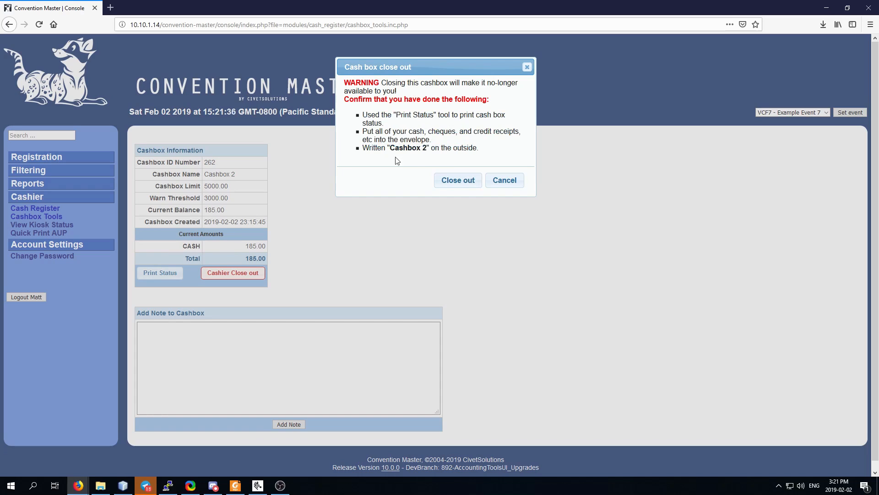
pyautogui.click(465, 185)
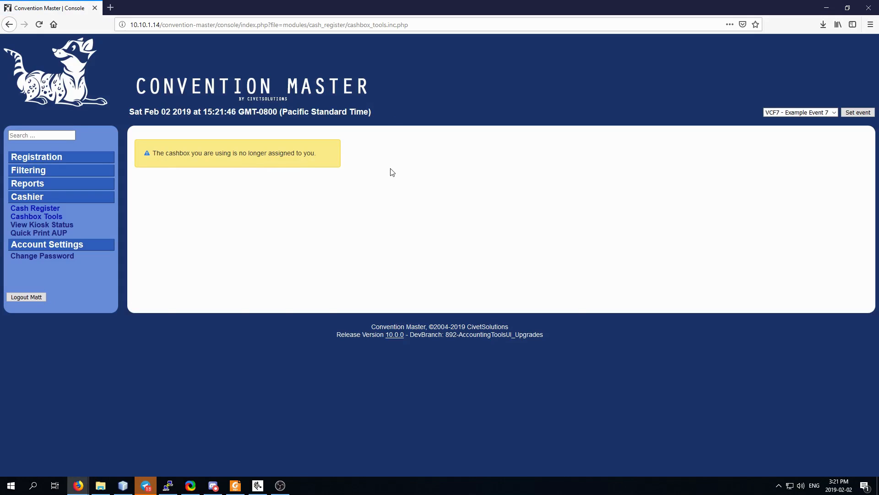
pyautogui.hotkey('alt', 'Tab')
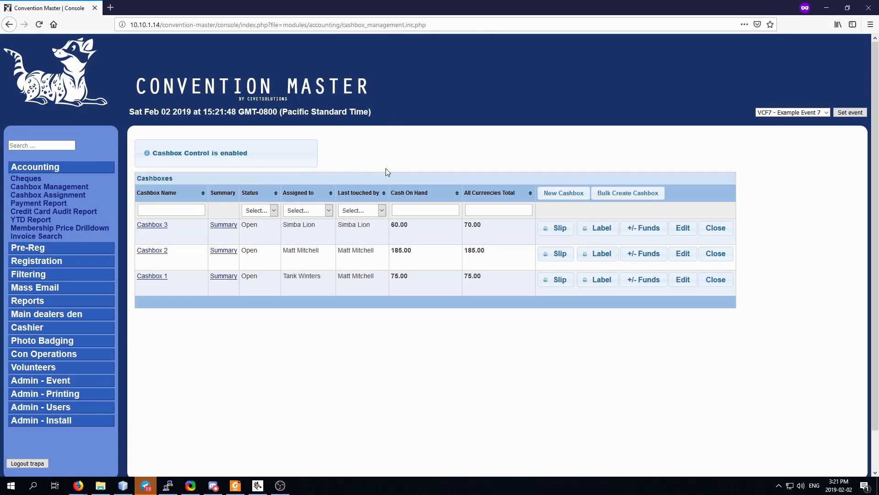
# Reload the Cashbox Management list to see Cashbox 2's updated assignment.
pyautogui.click(50, 187)
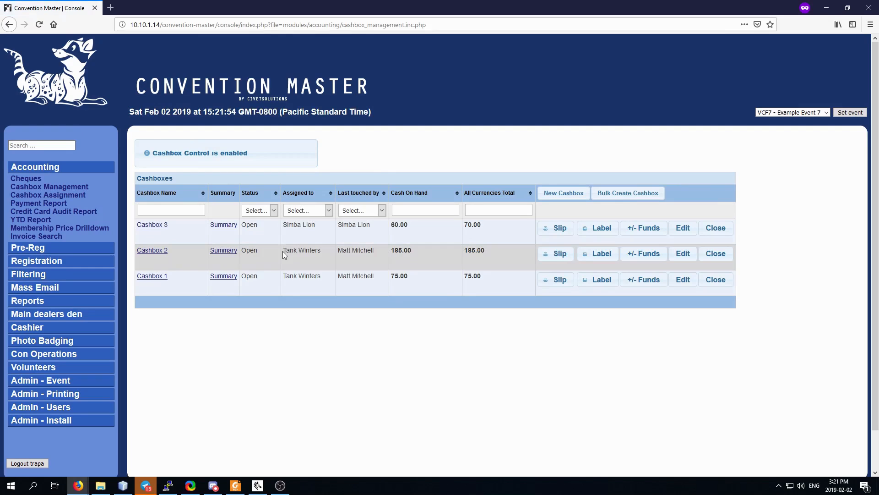
pyautogui.click(324, 255)
# On Cashbox 2's count sheet, enter 2×$50, 3×$20 and 2×$10 notes, then the $5 count.
pyautogui.click(716, 254)
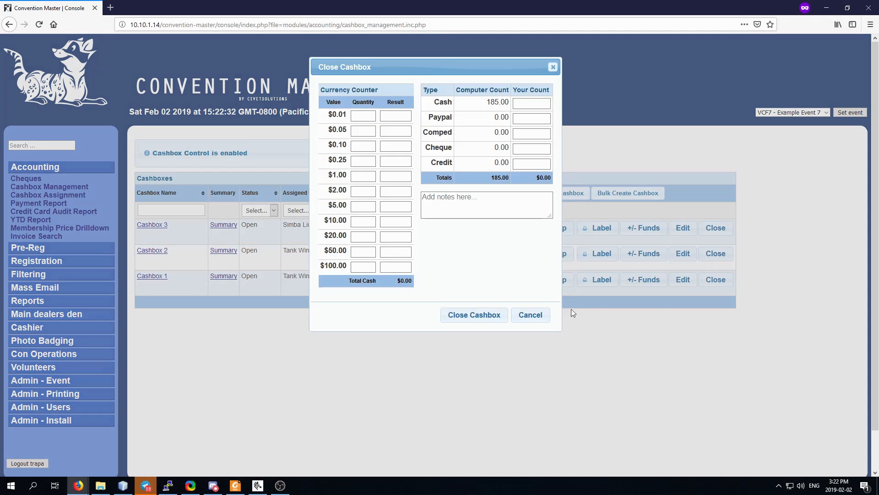
pyautogui.moveTo(416, 86); pyautogui.dragTo(407, 86)
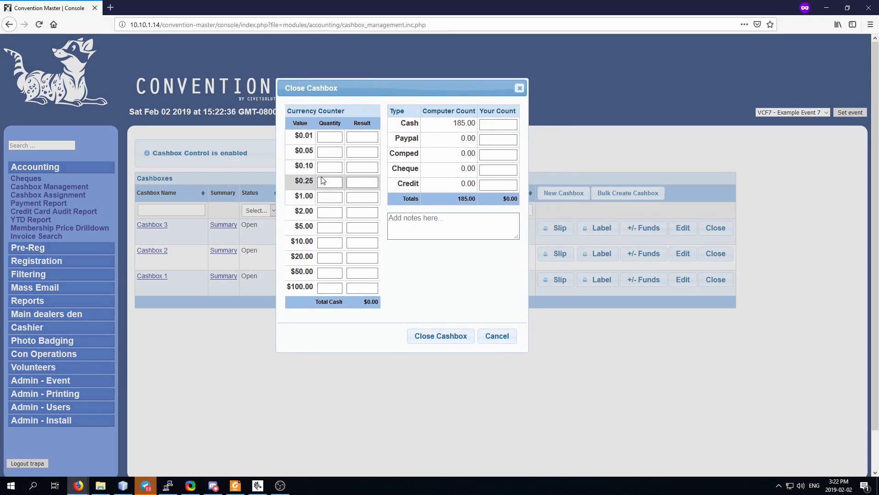
pyautogui.click(326, 197)
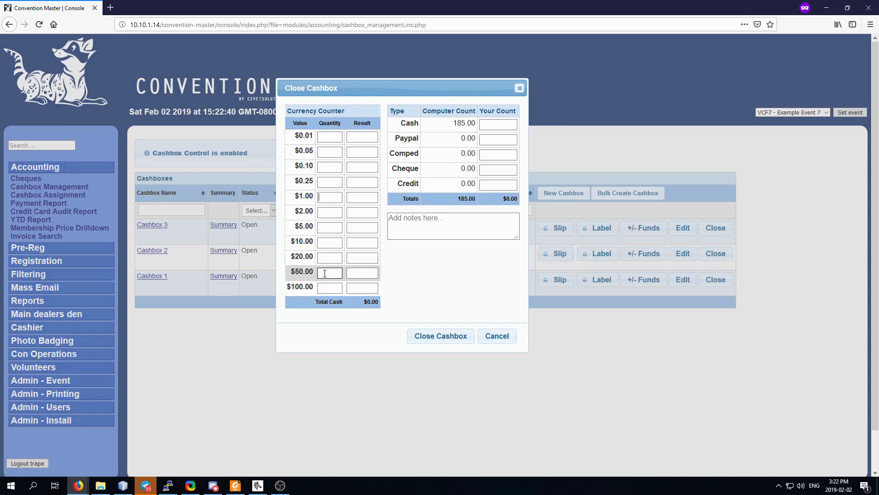
pyautogui.write('2')
pyautogui.click(327, 257)
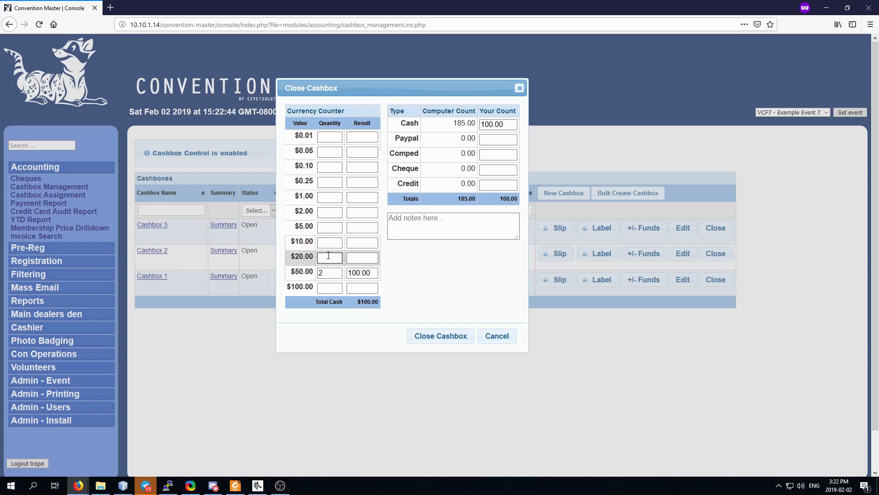
pyautogui.write('3')
pyautogui.click(329, 243)
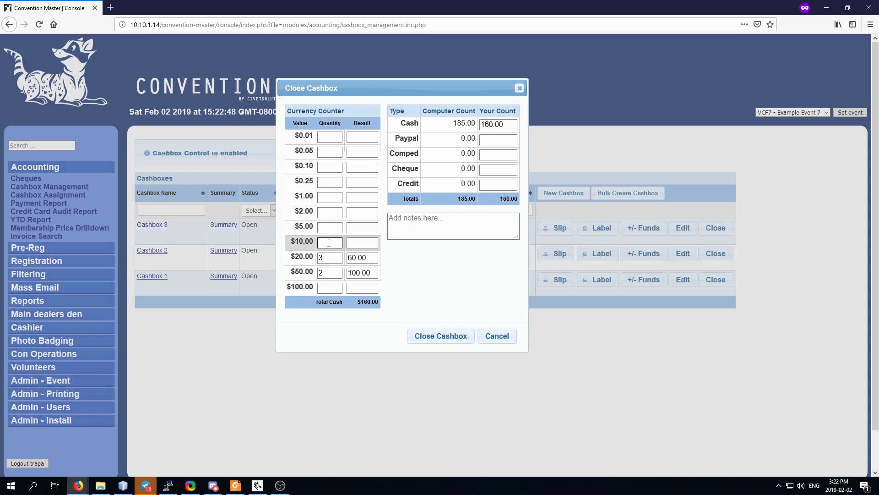
pyautogui.write('2')
pyautogui.click(327, 228)
pyautogui.write('185.')
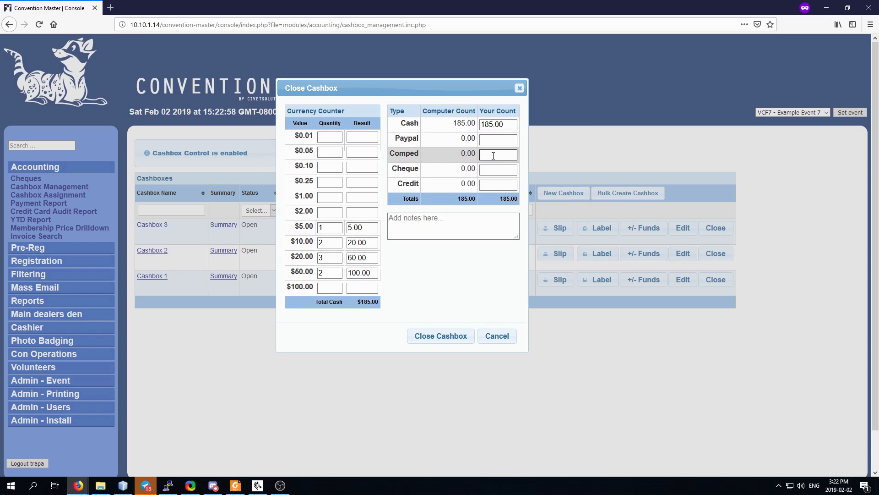
pyautogui.write('0')
# Enter 0 for Paypal, Comped, Cheque and Credit, then cancel the close-out.
pyautogui.press('Tab')
pyautogui.click(491, 156)
pyautogui.write('0')
pyautogui.press('Tab')
pyautogui.write('0')
pyautogui.press('Tab')
pyautogui.write('0')
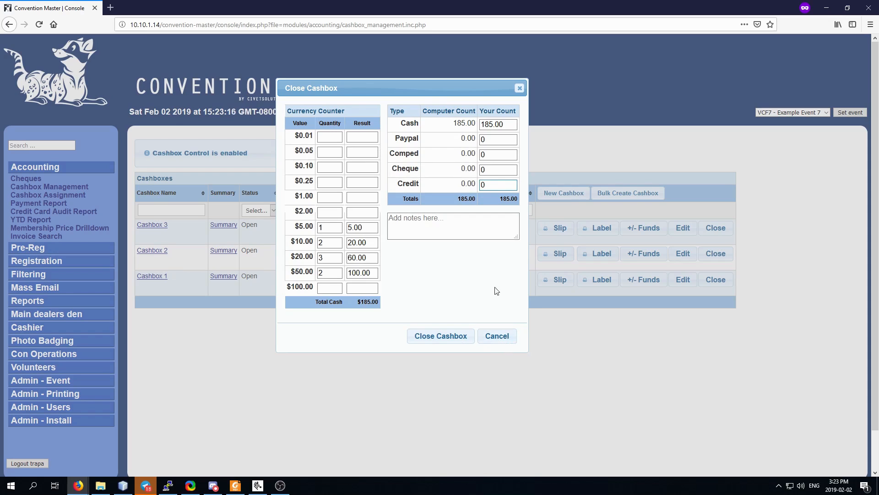
pyautogui.click(503, 341)
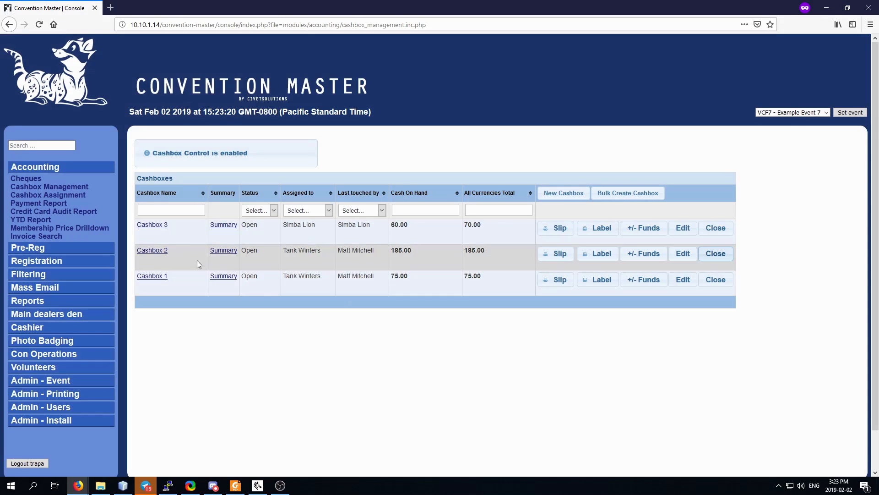
# Find the mis-recorded 31.00 cash sale note in Cashbox 2's history, then return to the list.
pyautogui.click(149, 253)
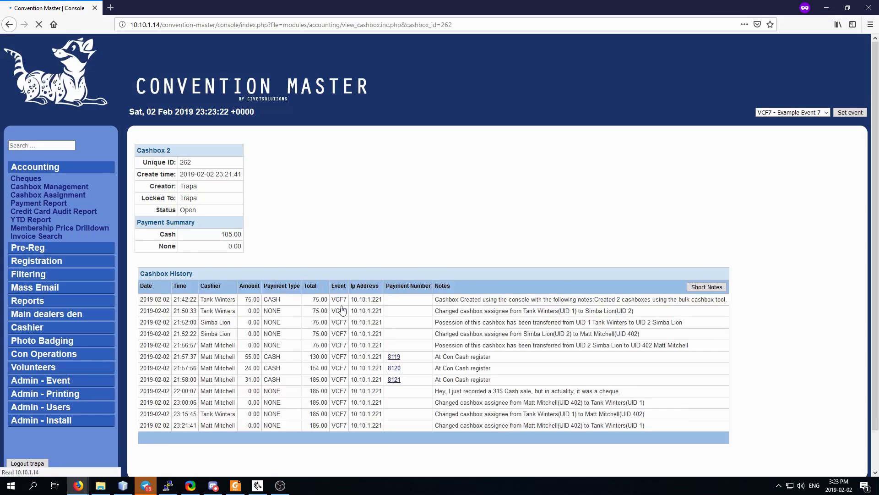
pyautogui.scroll(-3, 507, 275)
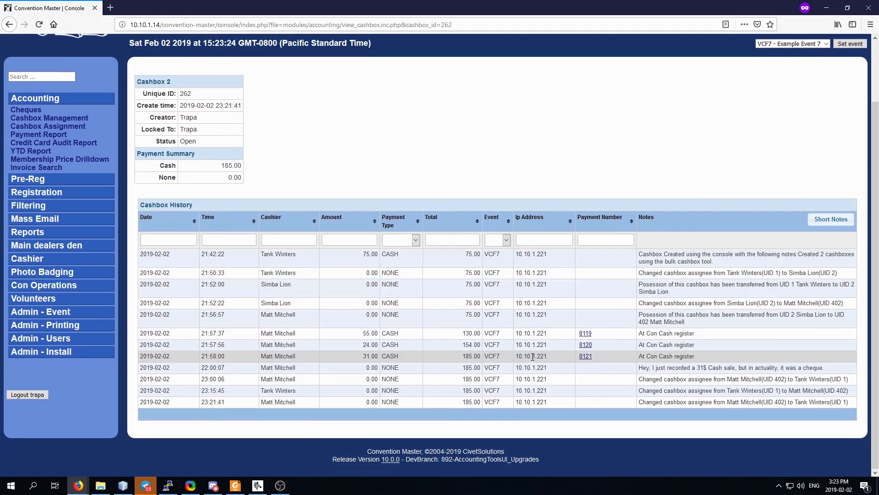
pyautogui.moveTo(643, 369); pyautogui.dragTo(831, 369)
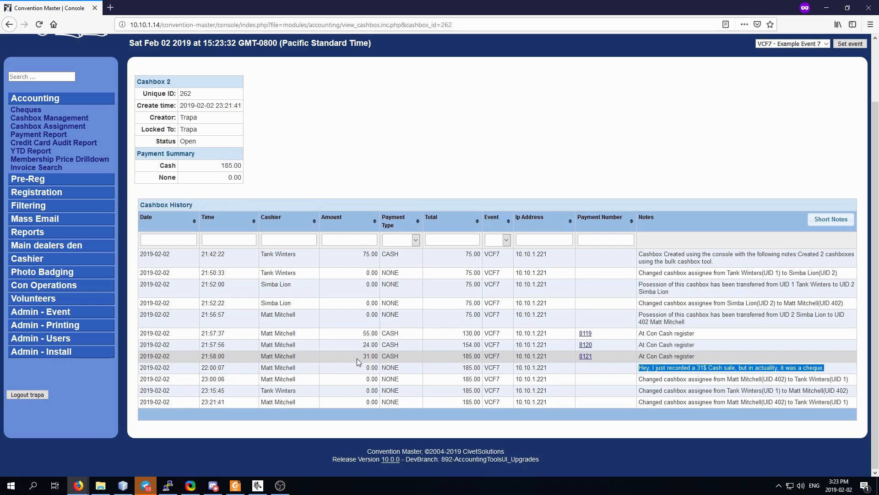
pyautogui.moveTo(362, 357); pyautogui.dragTo(380, 357)
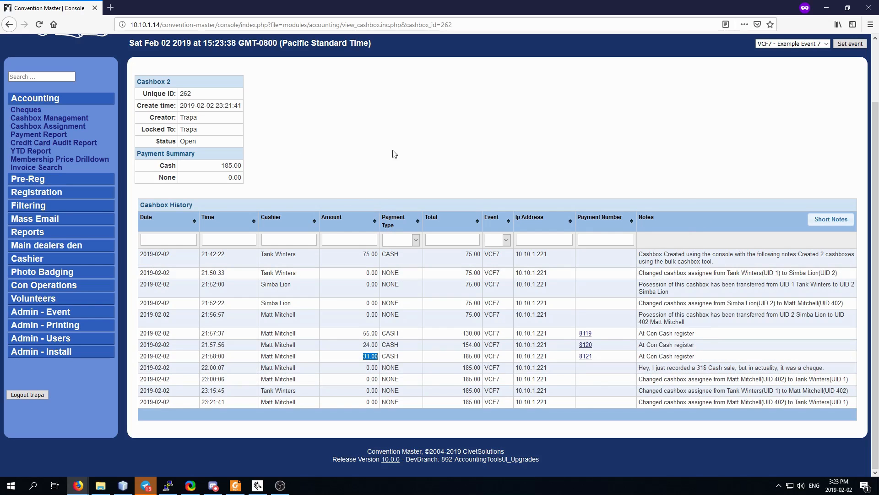
pyautogui.click(50, 118)
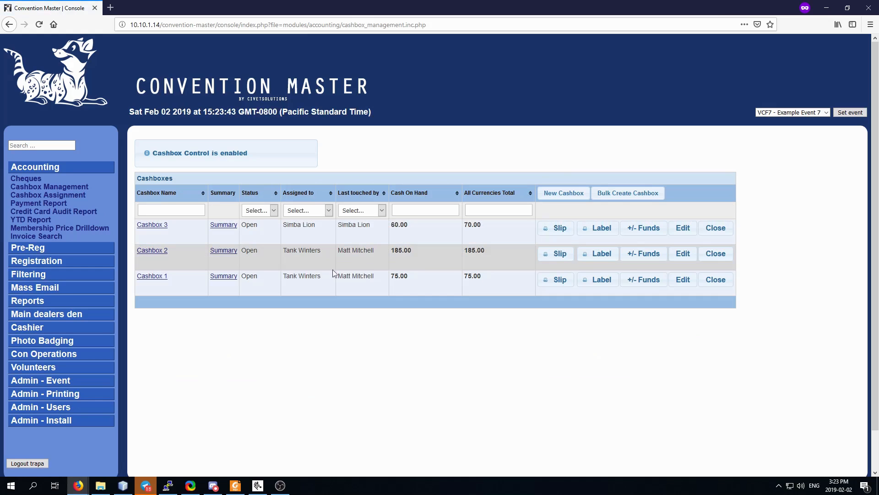
# Move 31 from cash to cheque in Cashbox 2, noting 'Cashier Made a mistake when recording.'.
pyautogui.click(641, 253)
pyautogui.click(471, 130)
pyautogui.write('-31')
pyautogui.click(464, 145)
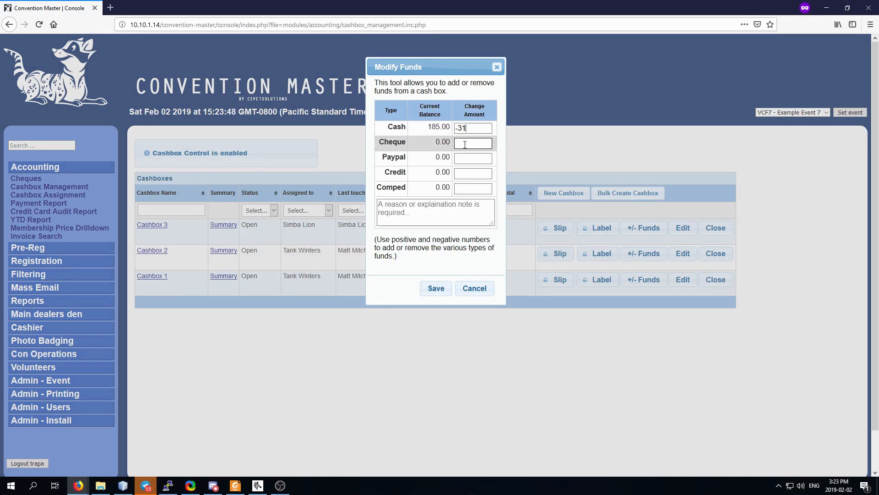
pyautogui.write('31')
pyautogui.click(432, 290)
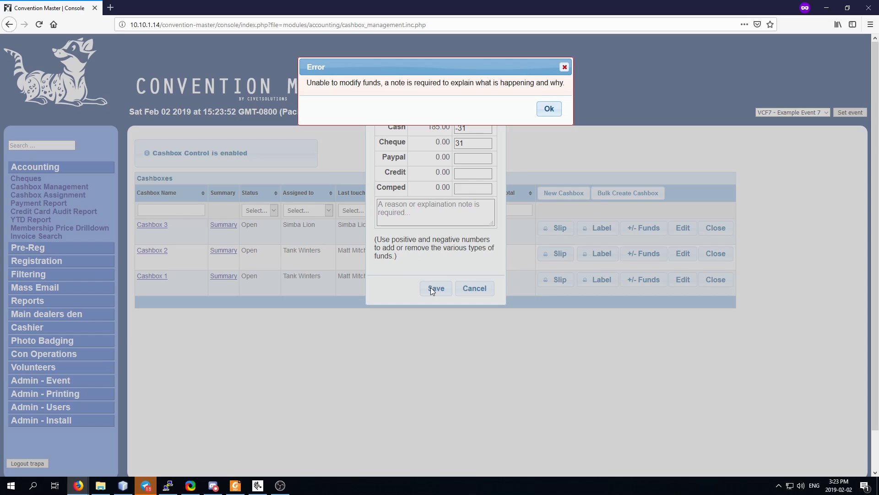
pyautogui.click(548, 110)
pyautogui.click(400, 205)
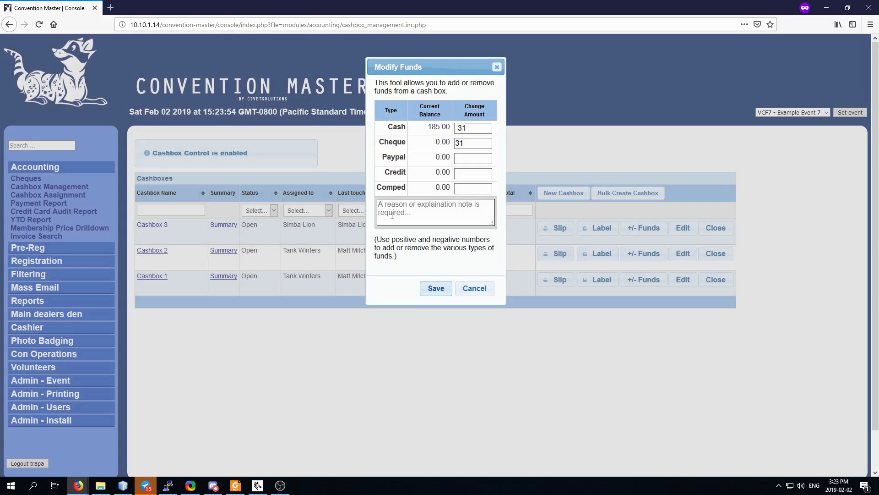
pyautogui.write('Cashier Made a mi')
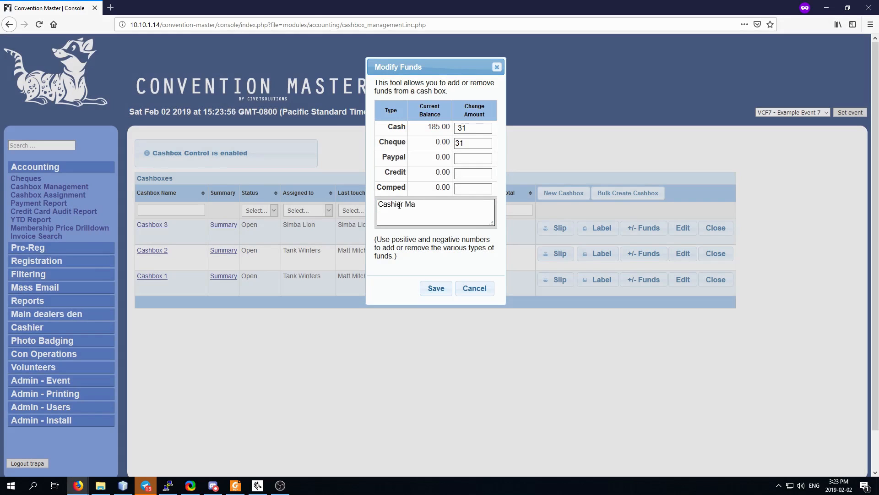
pyautogui.write('stake when recording.')
pyautogui.click(437, 291)
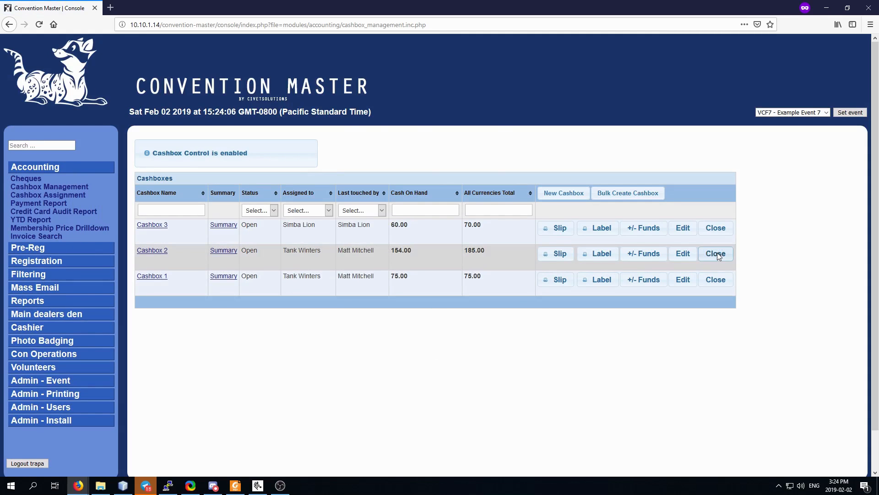
# Enter Cashbox 2's counted bill quantities: 22, then 1 × $10 and 4 × $1.
pyautogui.click(716, 253)
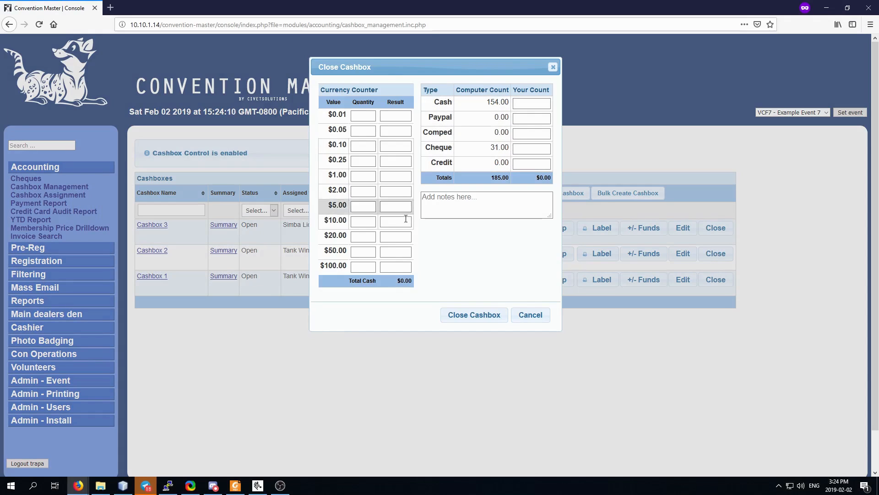
pyautogui.write('2')
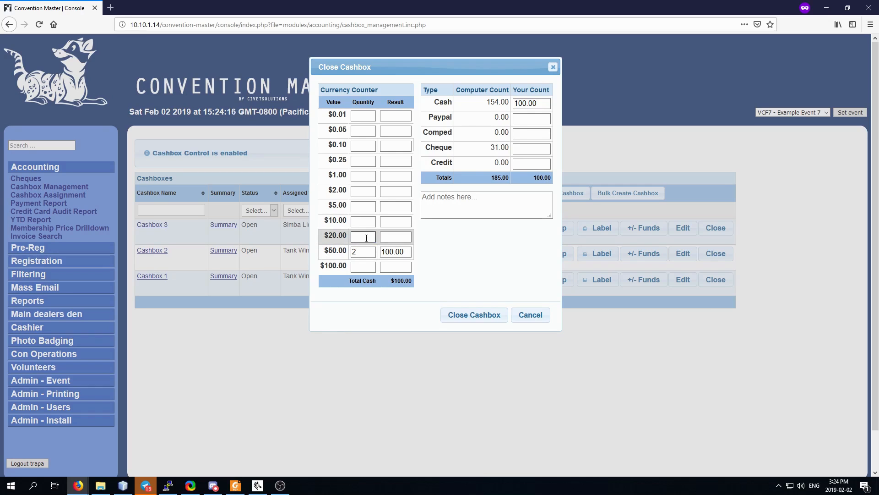
pyautogui.write('2')
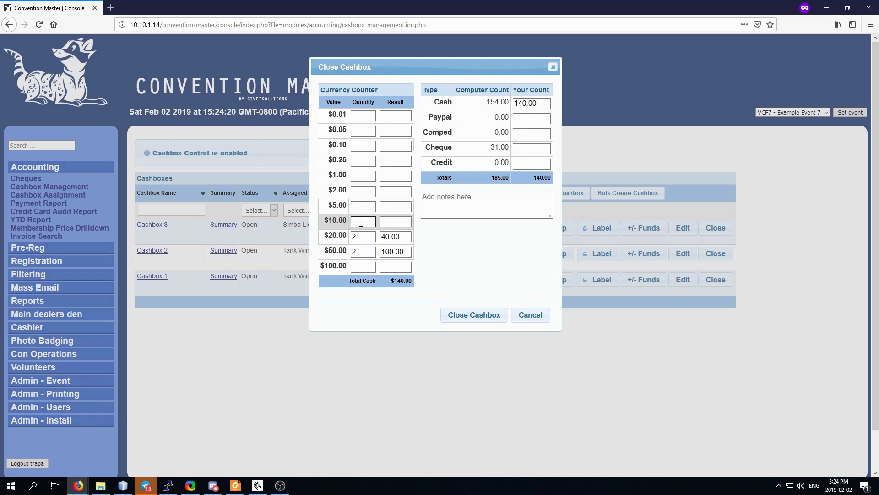
pyautogui.click(359, 221)
pyautogui.write('1')
pyautogui.click(360, 176)
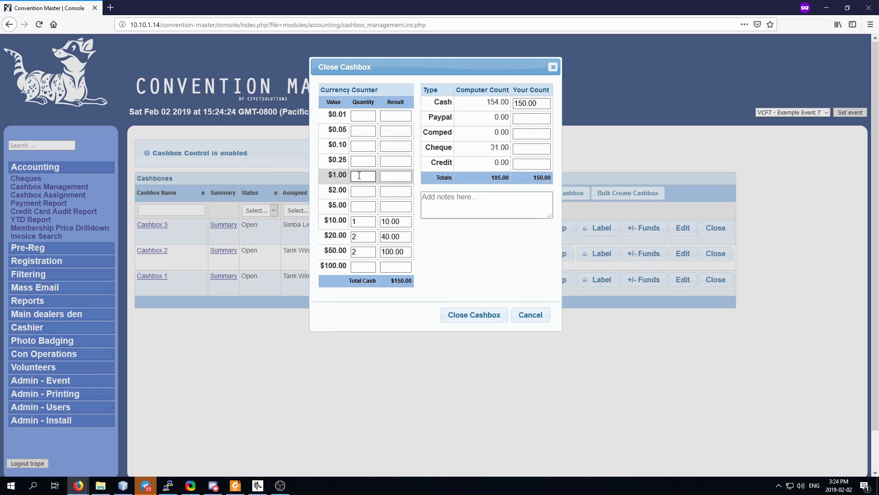
pyautogui.write('4')
# Enter counted amounts of 0.00 Paypal, 0.00 Comped, 31.00 Cheque and 0 Credit.
pyautogui.click(522, 117)
pyautogui.write('0.00')
pyautogui.press('Tab')
pyautogui.write('0.00')
pyautogui.press('Tab')
pyautogui.write('31.00')
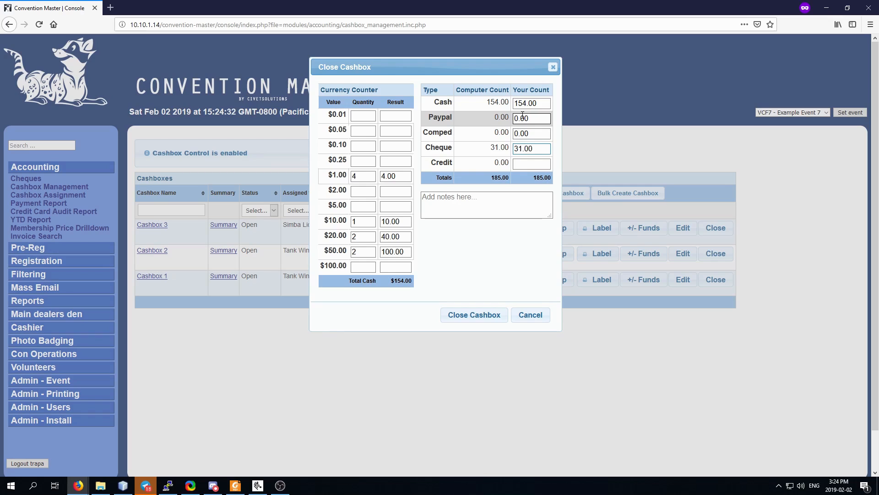
pyautogui.press('Tab')
pyautogui.write('0')
pyautogui.press('Tab')
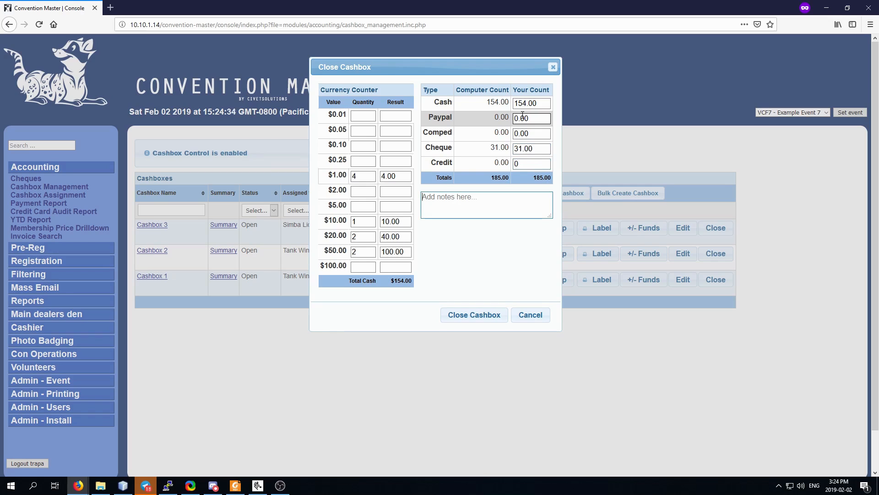
# Add the note 'Witnessed by Tank and Simba', close Cashbox 2 and open its printable slip.
pyautogui.write('Witnessed by Tank and Simba')
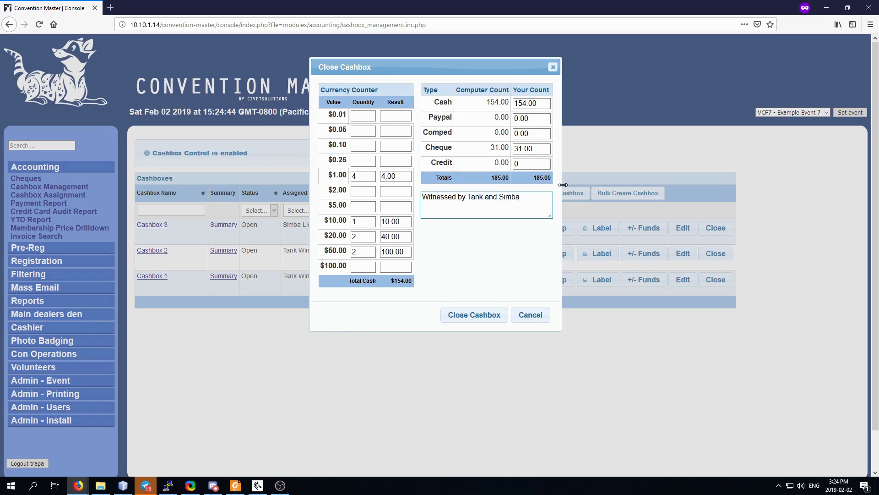
pyautogui.click(479, 318)
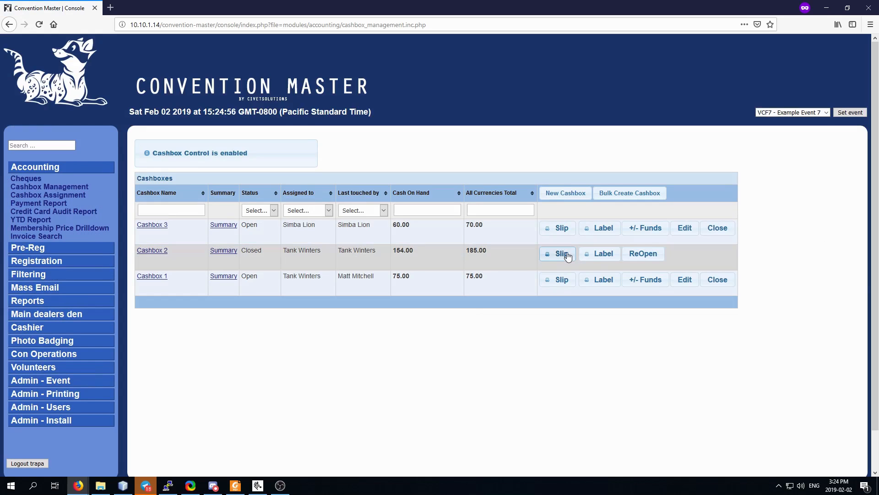
pyautogui.click(223, 251)
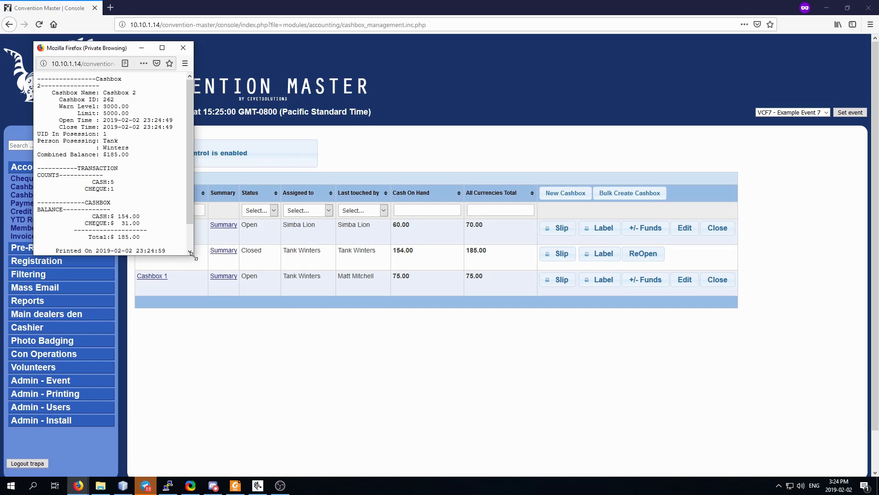
pyautogui.moveTo(192, 252); pyautogui.dragTo(359, 309)
pyautogui.moveTo(88, 197); pyautogui.dragTo(143, 203)
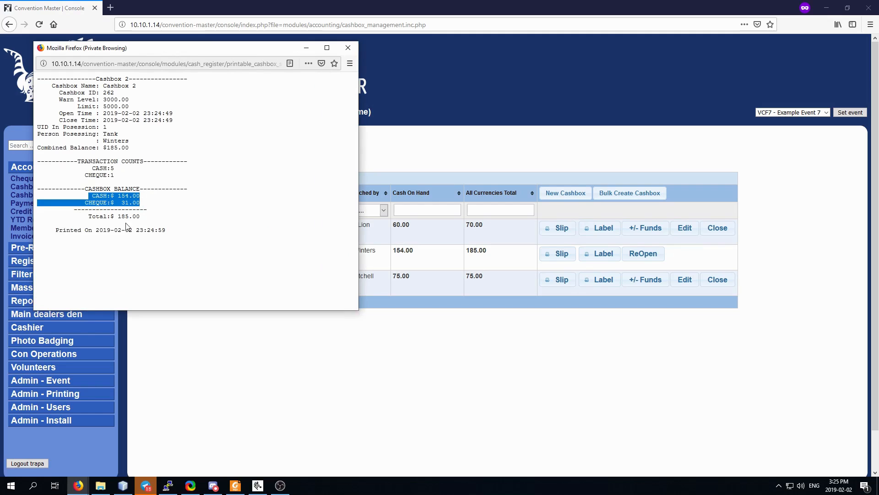
pyautogui.click(151, 206)
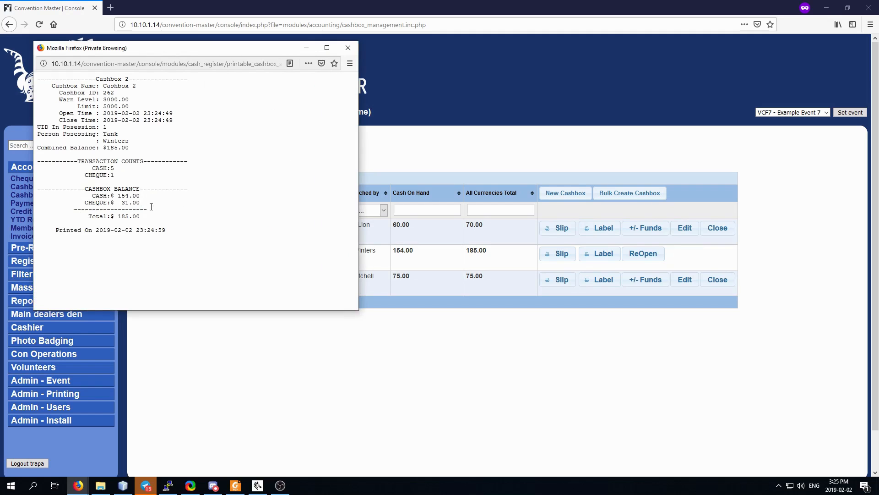
pyautogui.click(347, 48)
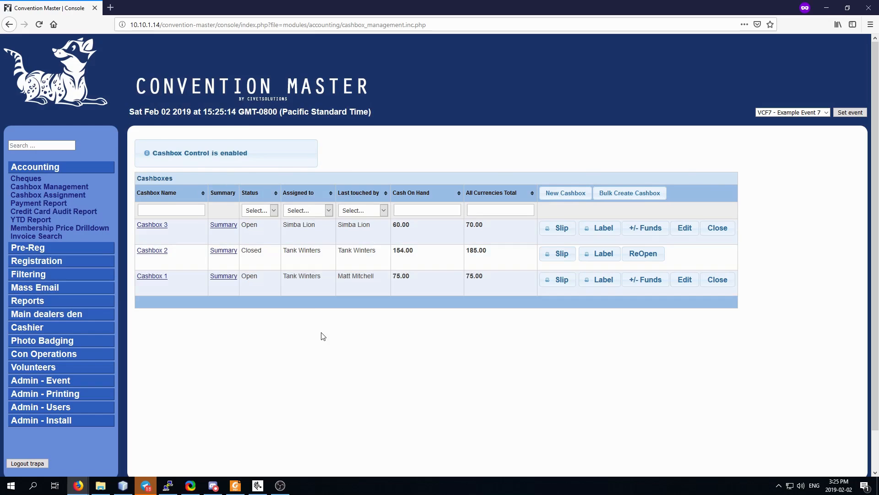
pyautogui.click(643, 254)
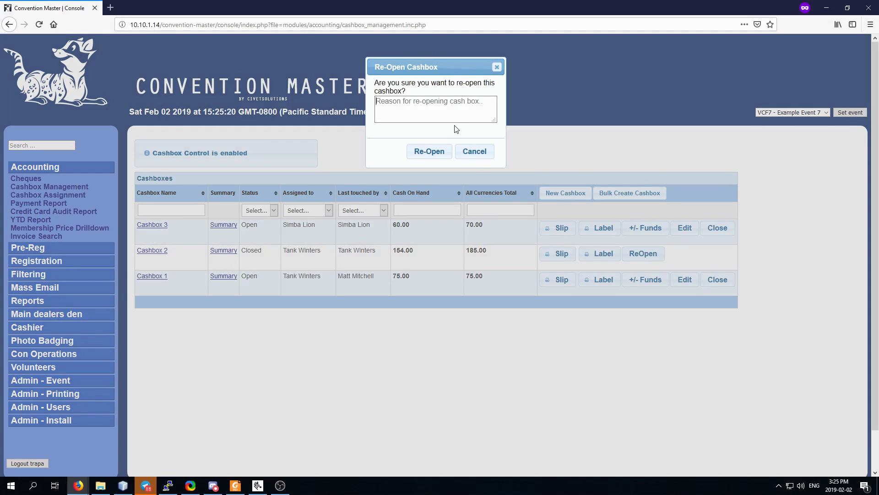
pyautogui.click(477, 158)
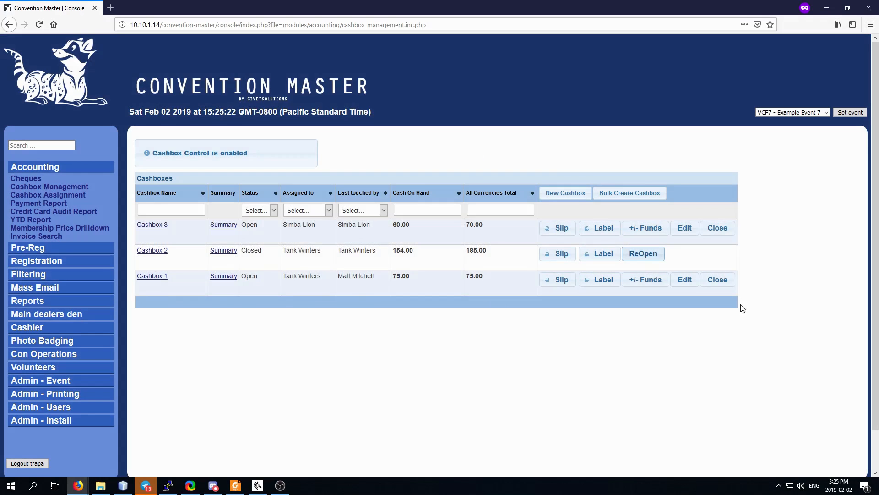